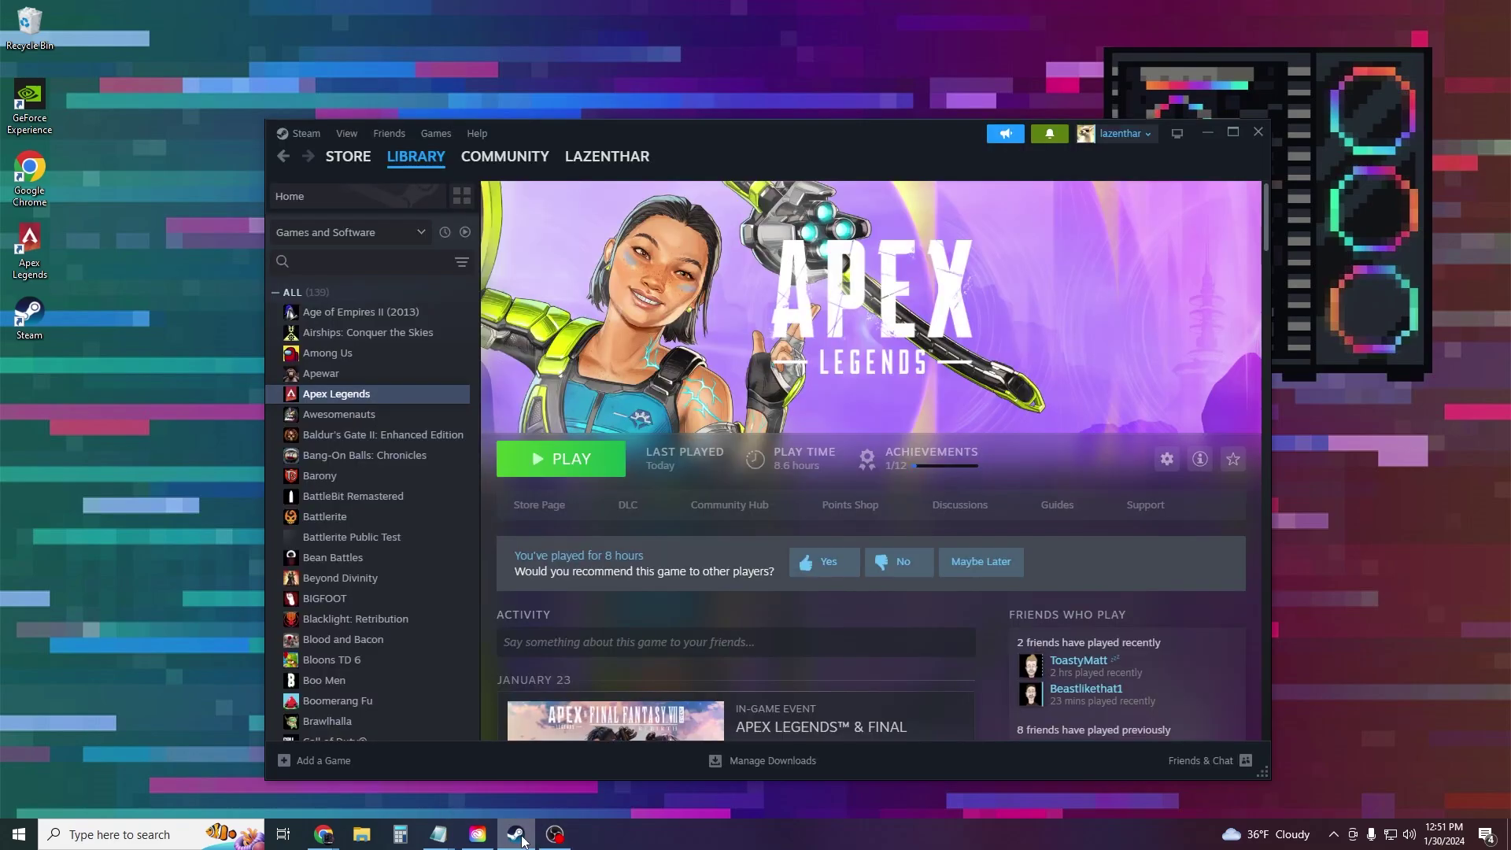
Add the launch option '+fps_max unlimited' in Apex Legends' Steam properties.
{"action": "right_click", "coordinate": [393, 398]}
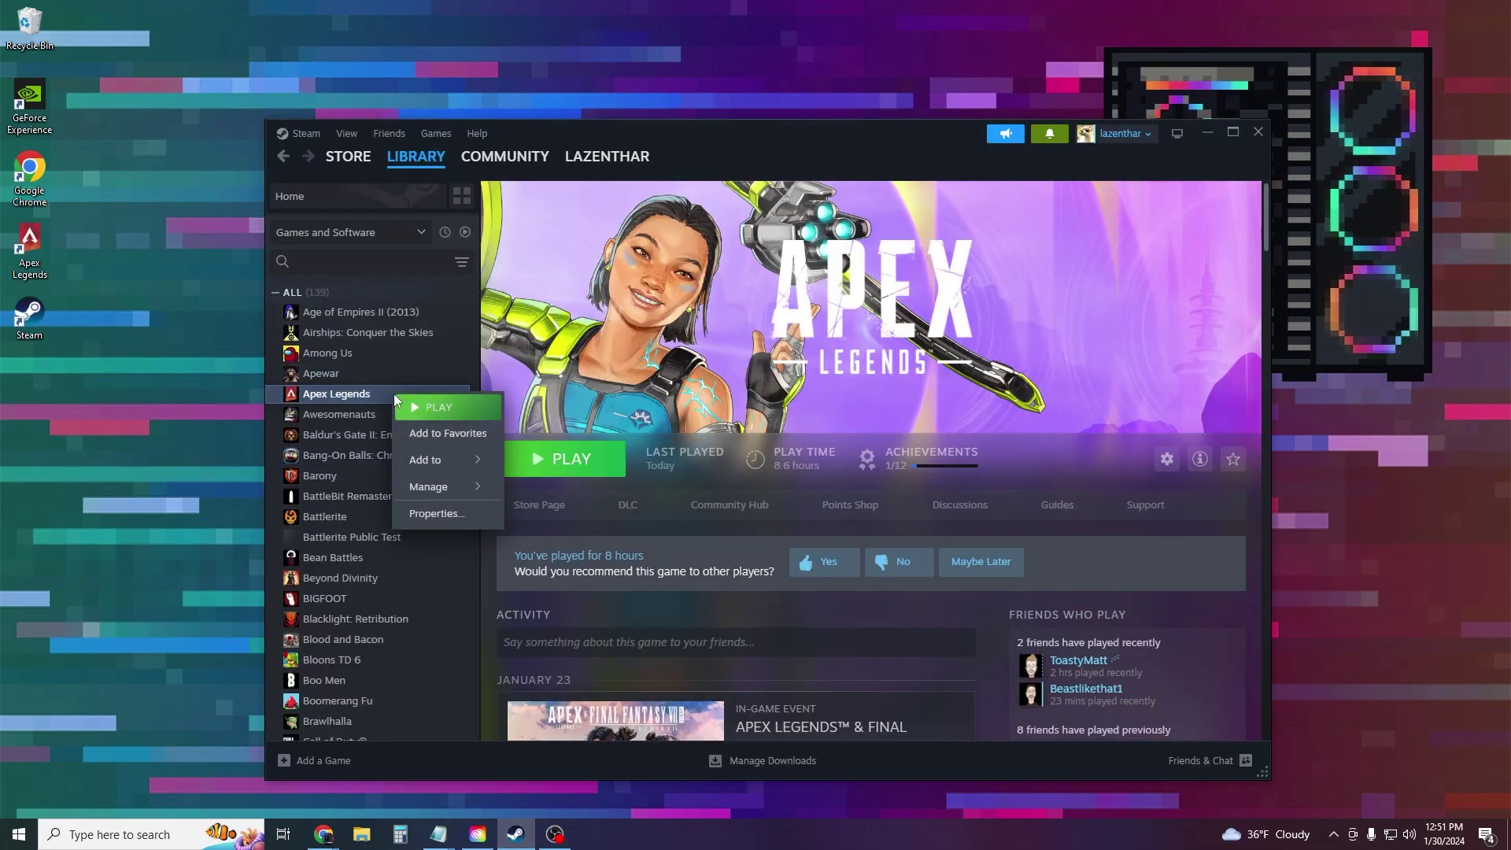
{"action": "left_click", "coordinate": [445, 517]}
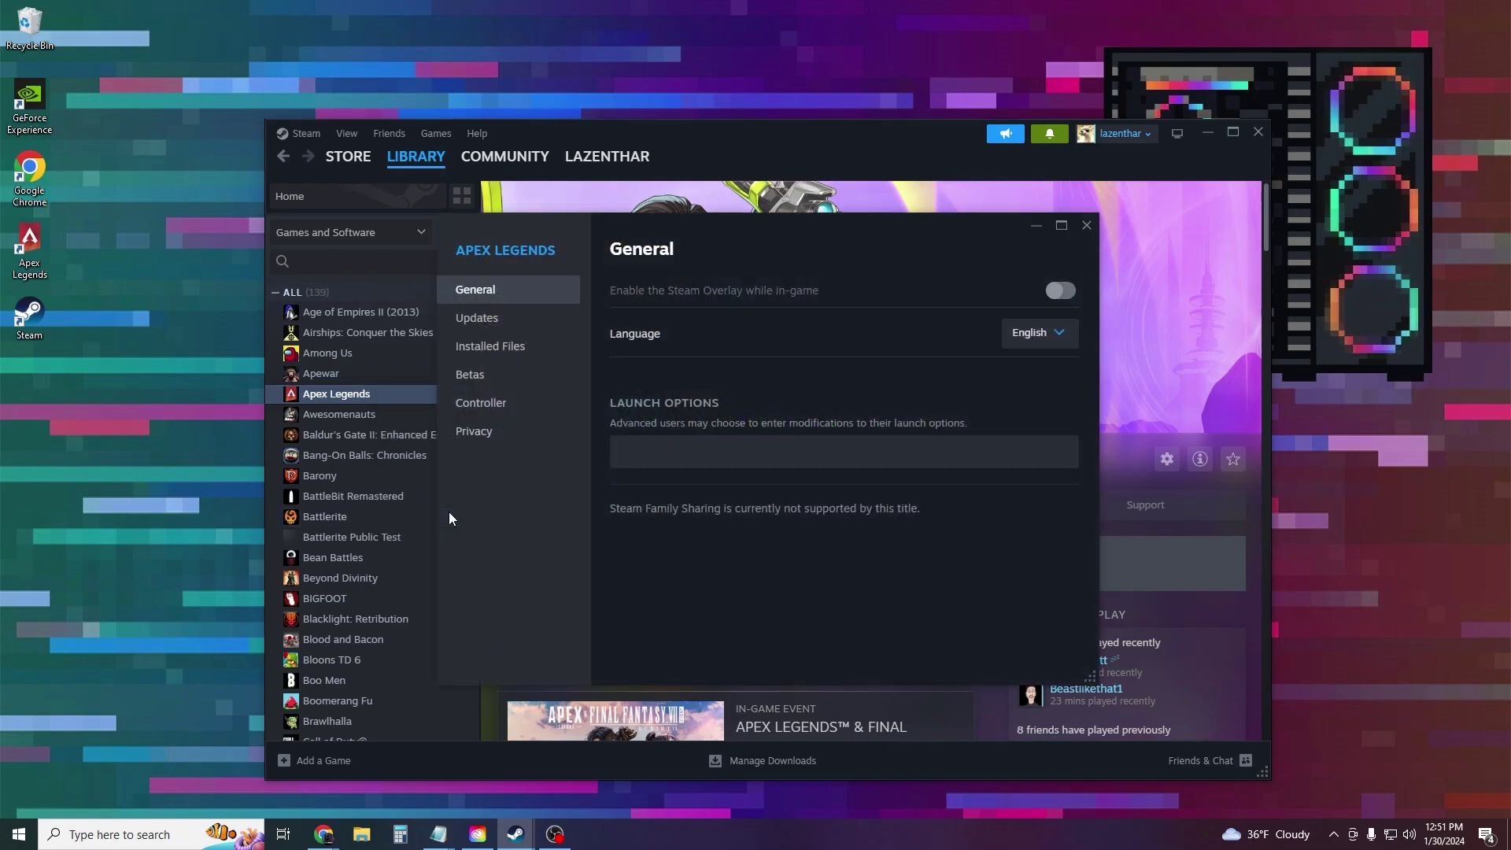
{"action": "left_click", "coordinate": [700, 461]}
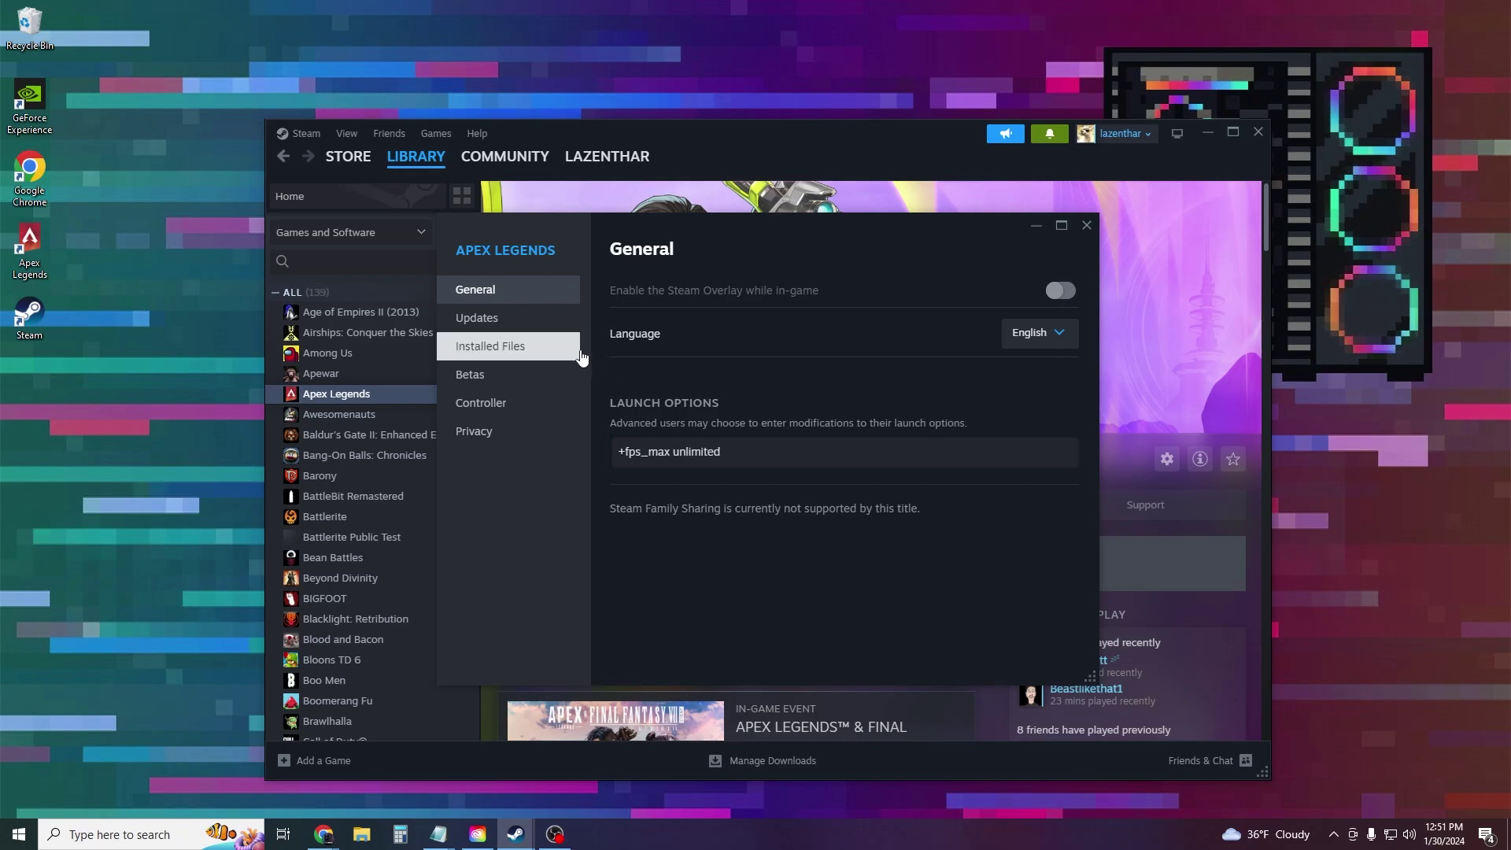
{"action": "left_click", "coordinate": [1088, 226]}
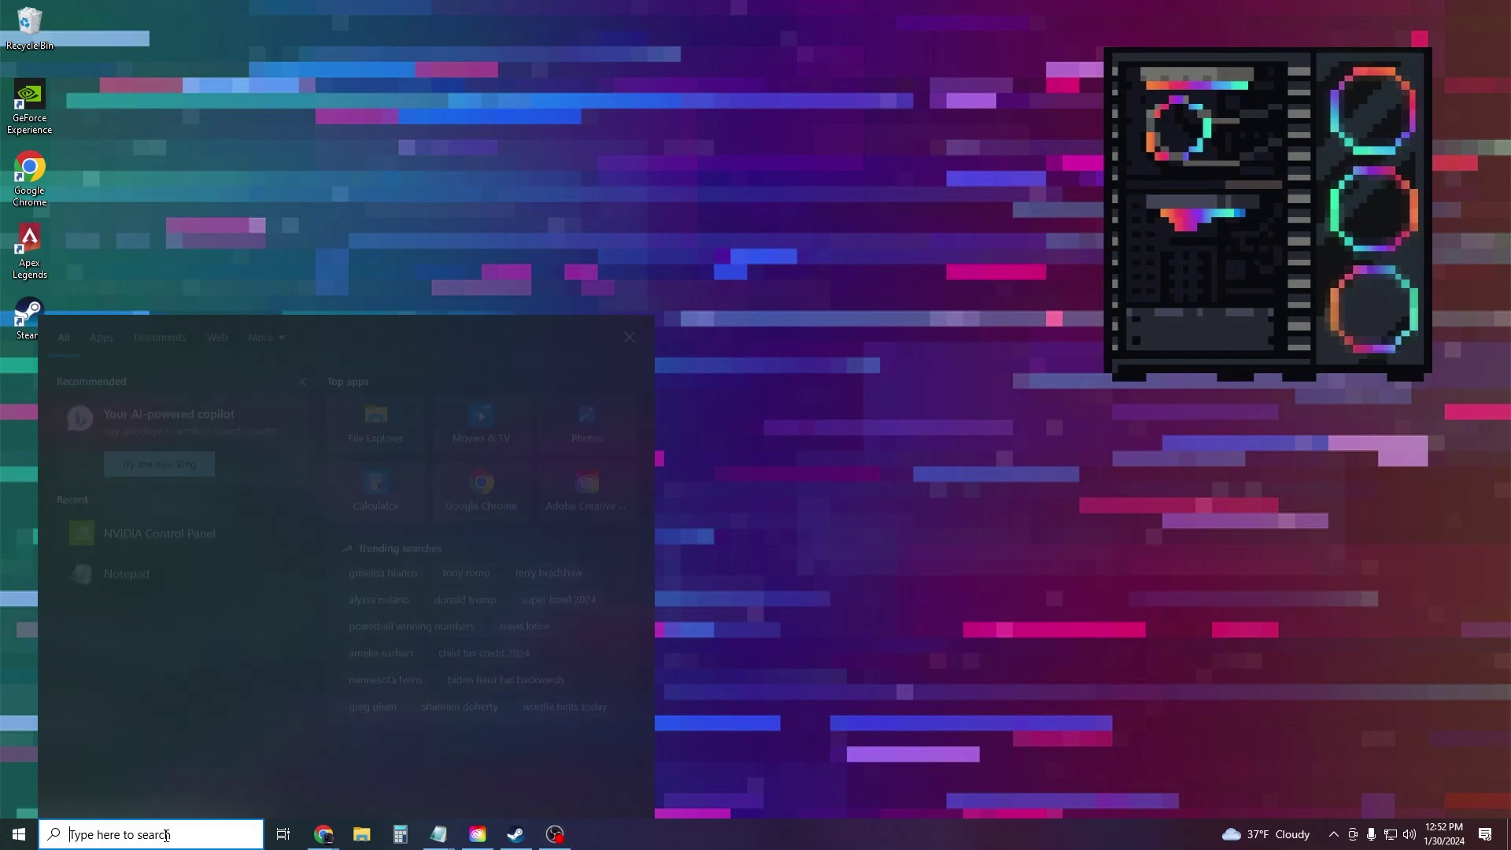
Find NVIDIA Control Panel through Windows search and go to Manage 3D Settings.
{"action": "type", "text": "n"}
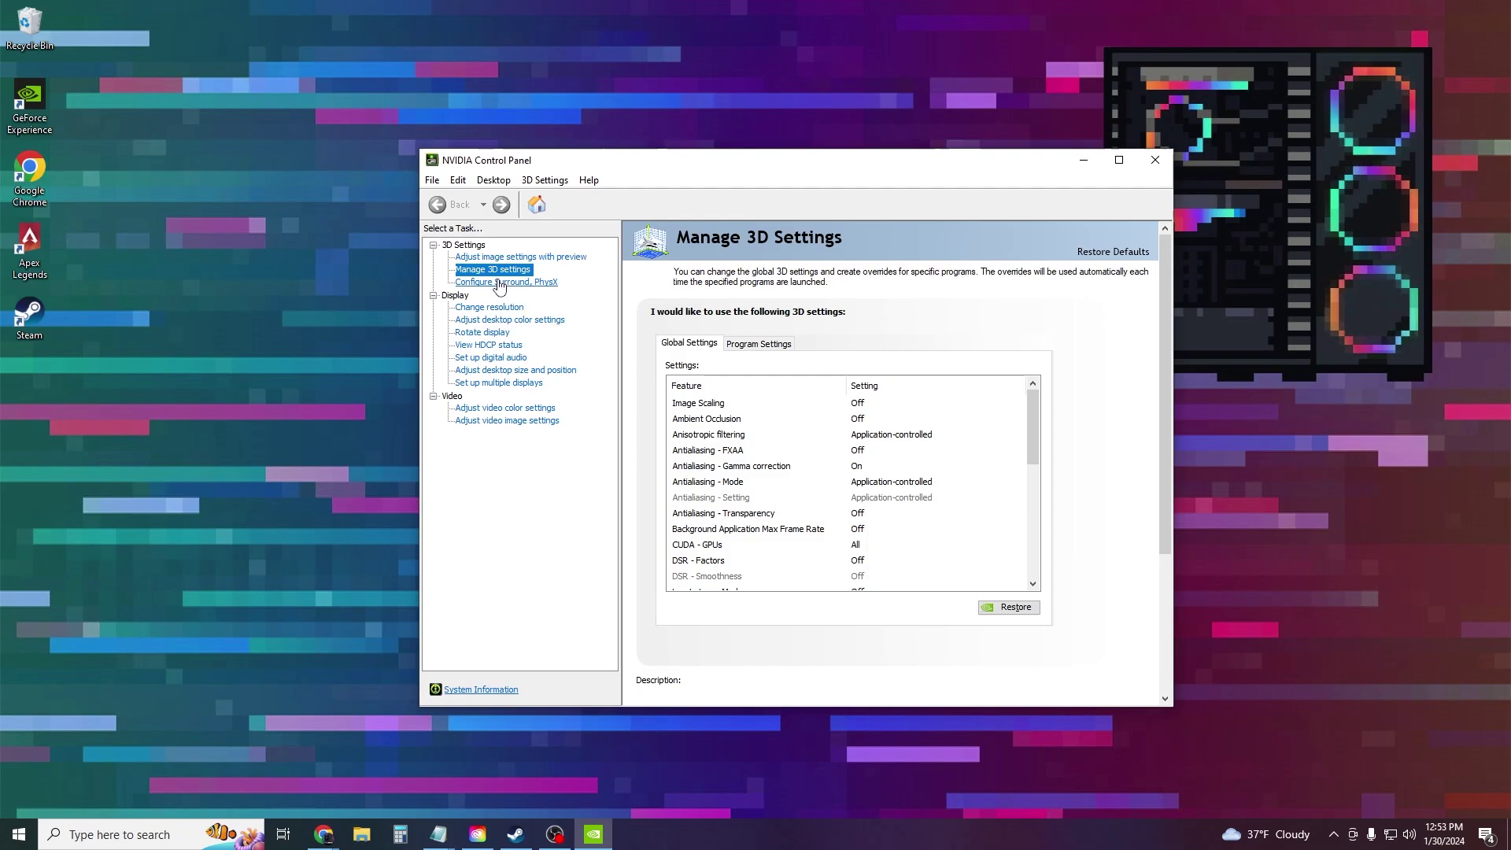
Set the global Vertical sync setting to Off and apply the change.
{"action": "left_click_drag", "start_coordinate": [1036, 411], "coordinate": [1043, 543]}
{"action": "left_click", "coordinate": [696, 535]}
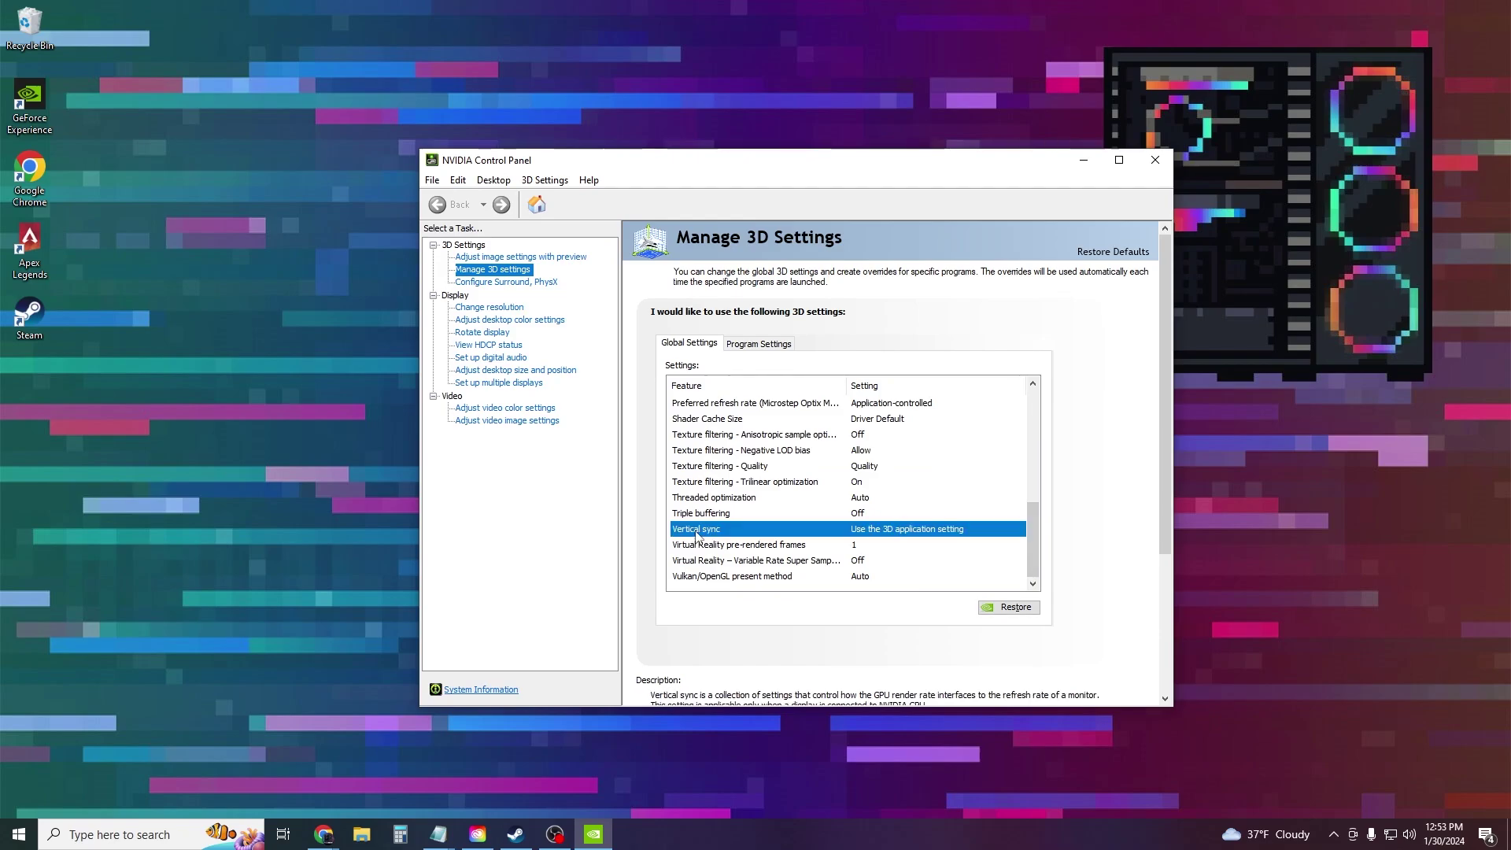
{"action": "left_click", "coordinate": [937, 531]}
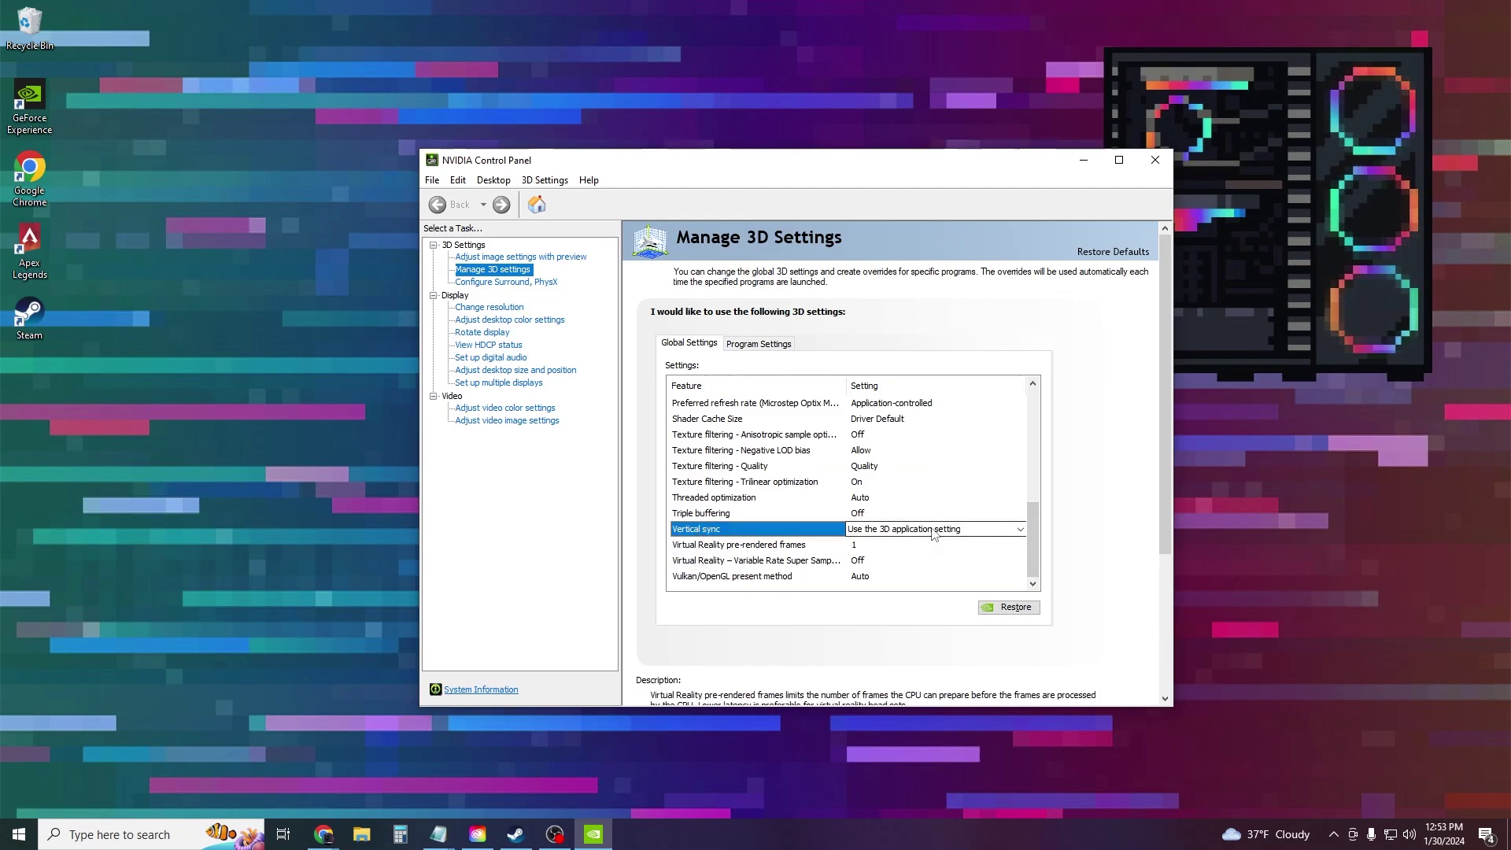
{"action": "left_click", "coordinate": [991, 533]}
{"action": "left_click", "coordinate": [950, 566]}
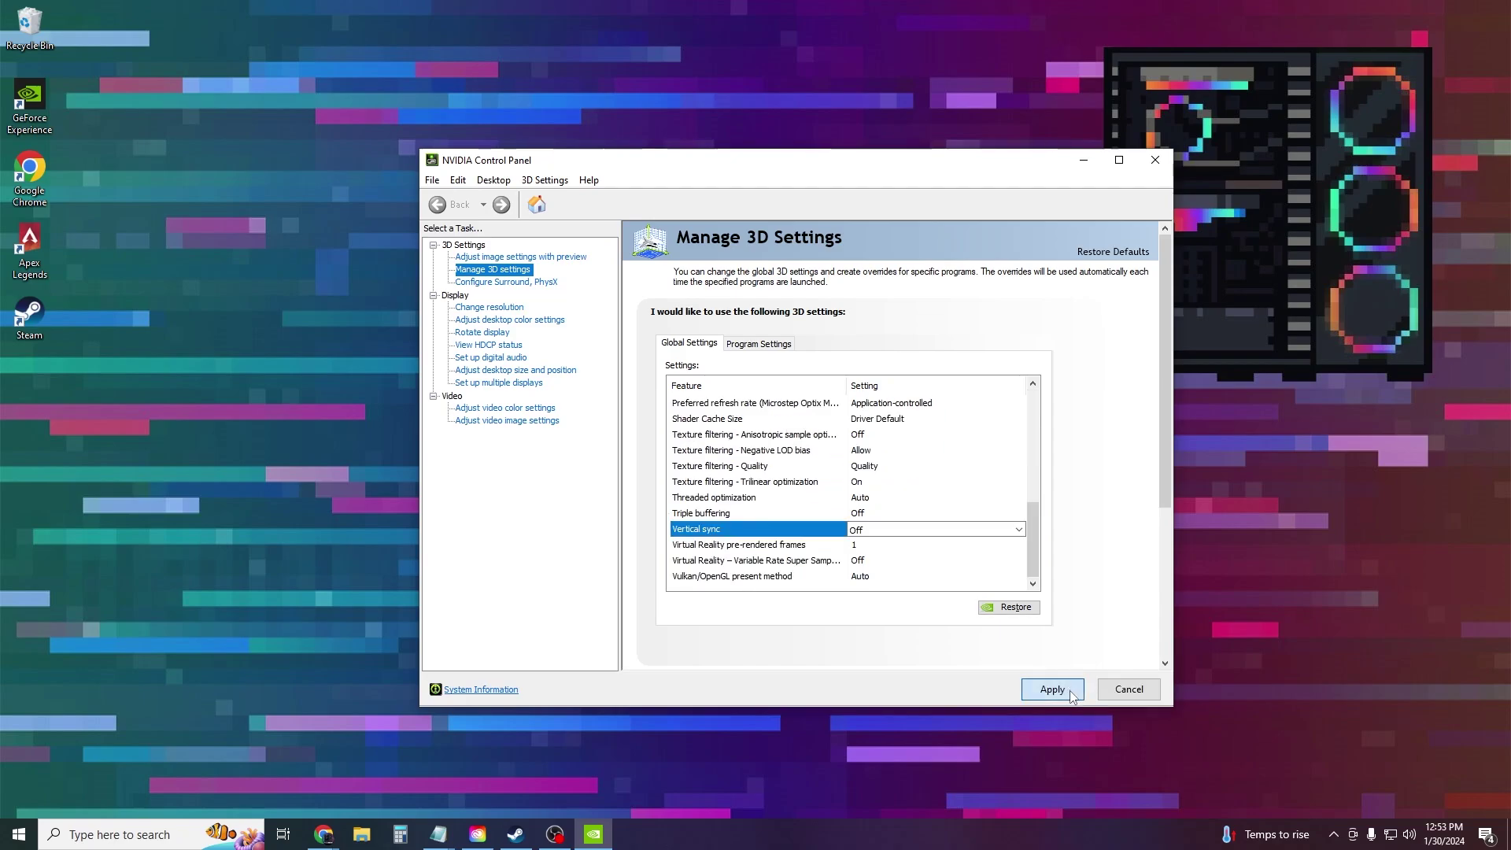
{"action": "left_click", "coordinate": [1072, 697]}
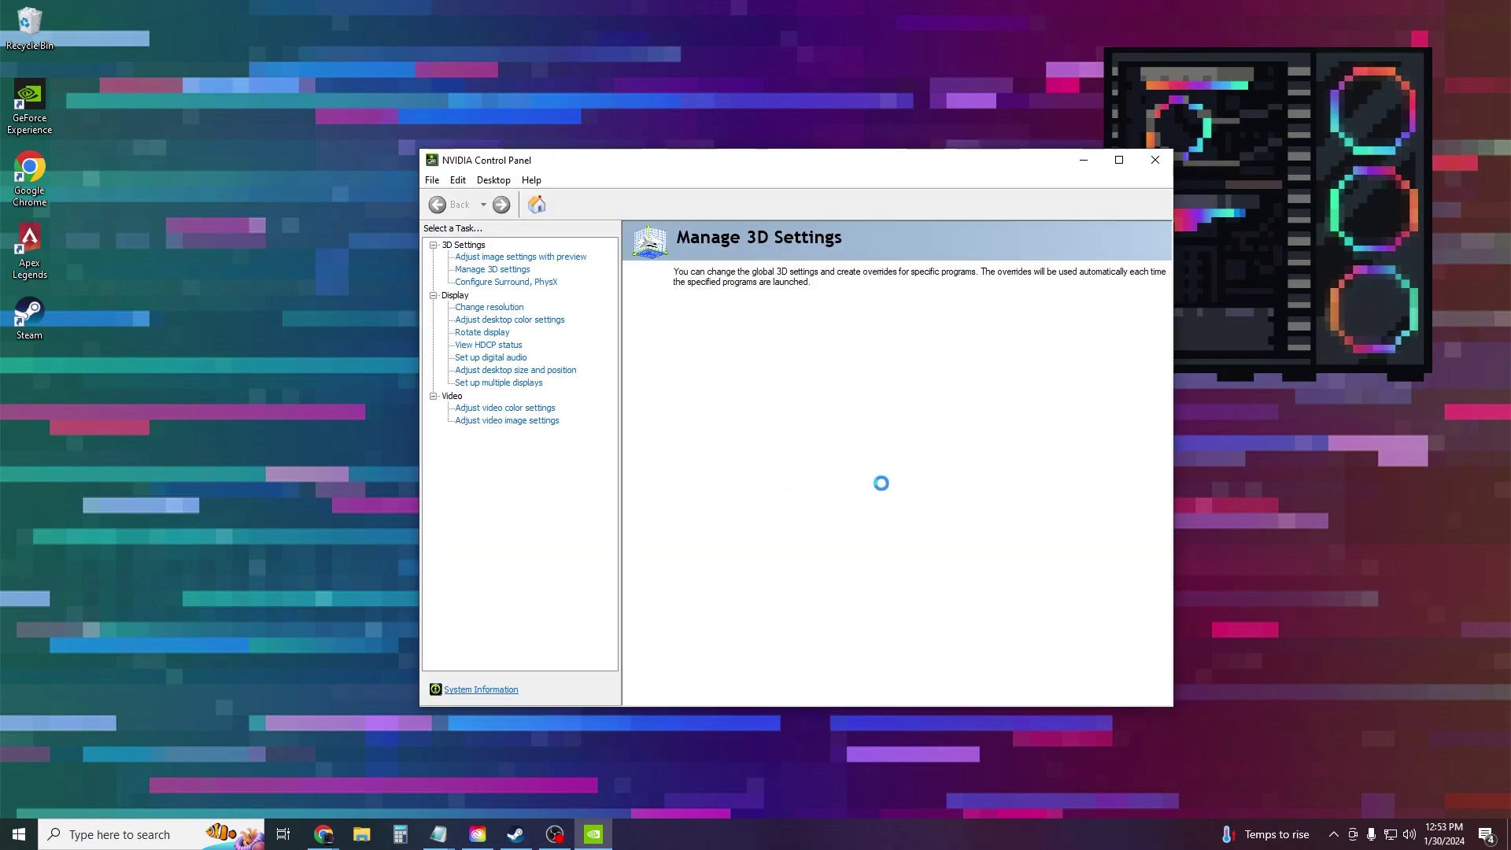
{"action": "left_click_drag", "start_coordinate": [1033, 444], "coordinate": [1043, 570]}
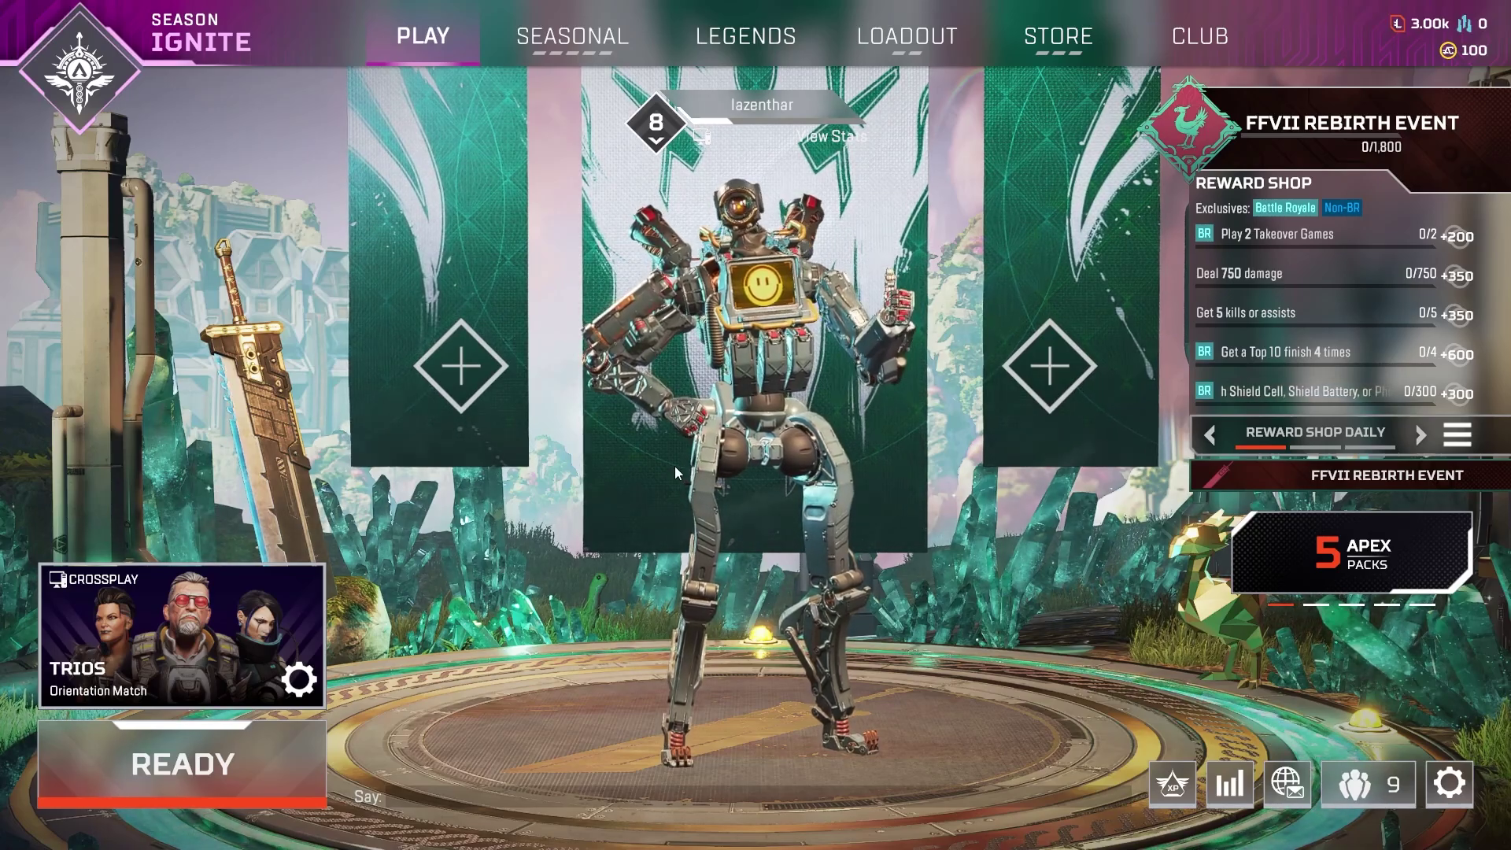
Switch Performance Display to On in the Apex Legends Gameplay settings.
{"action": "left_click", "coordinate": [1458, 781]}
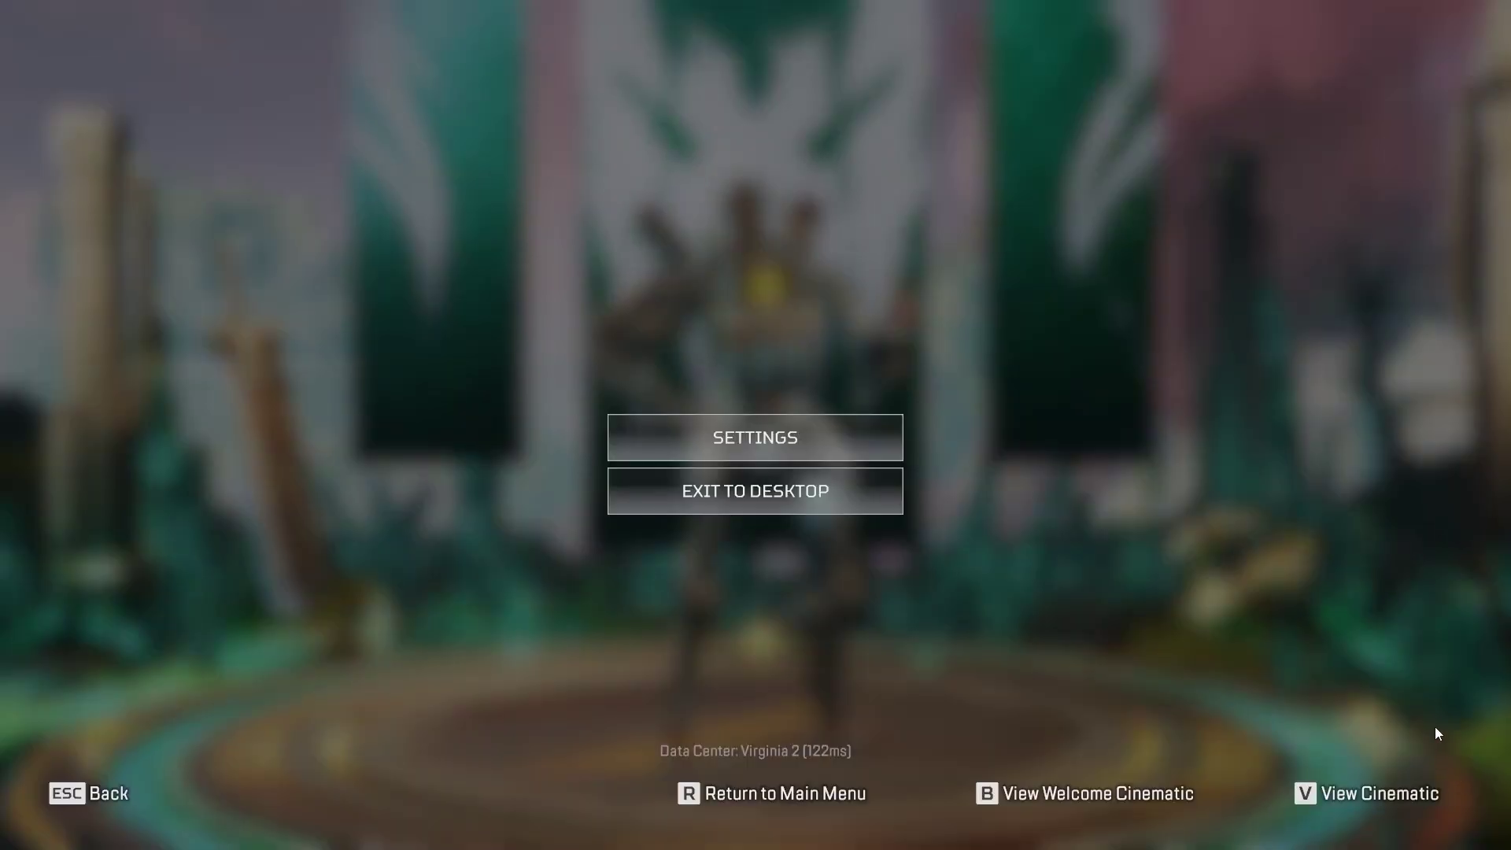
{"action": "left_click", "coordinate": [848, 449]}
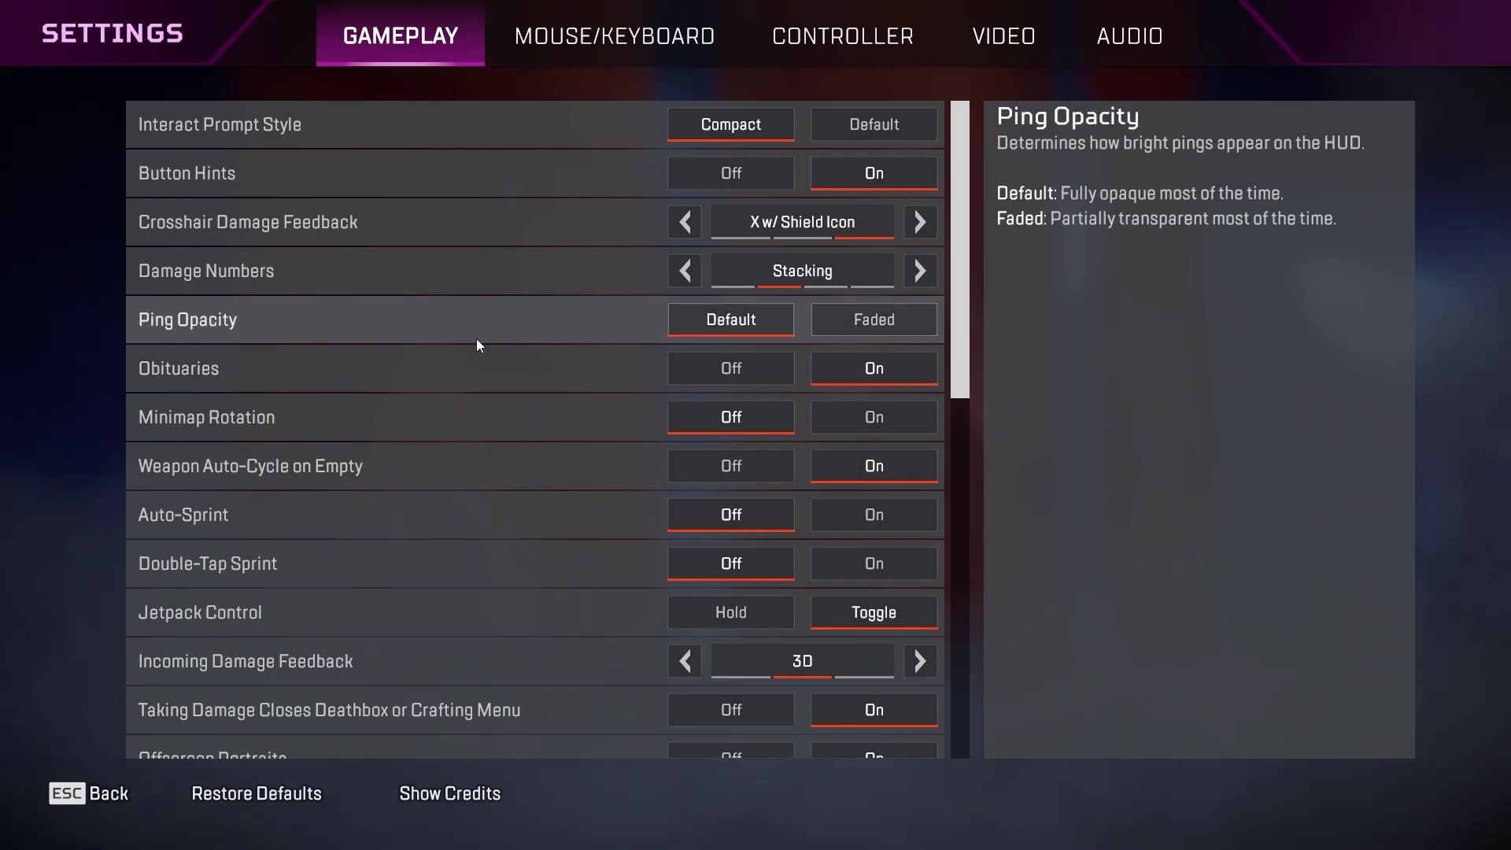
{"action": "scroll", "coordinate": [473, 347], "scroll_direction": "down", "scroll_amount": 5}
{"action": "scroll", "coordinate": [464, 368], "scroll_direction": "down", "scroll_amount": 1}
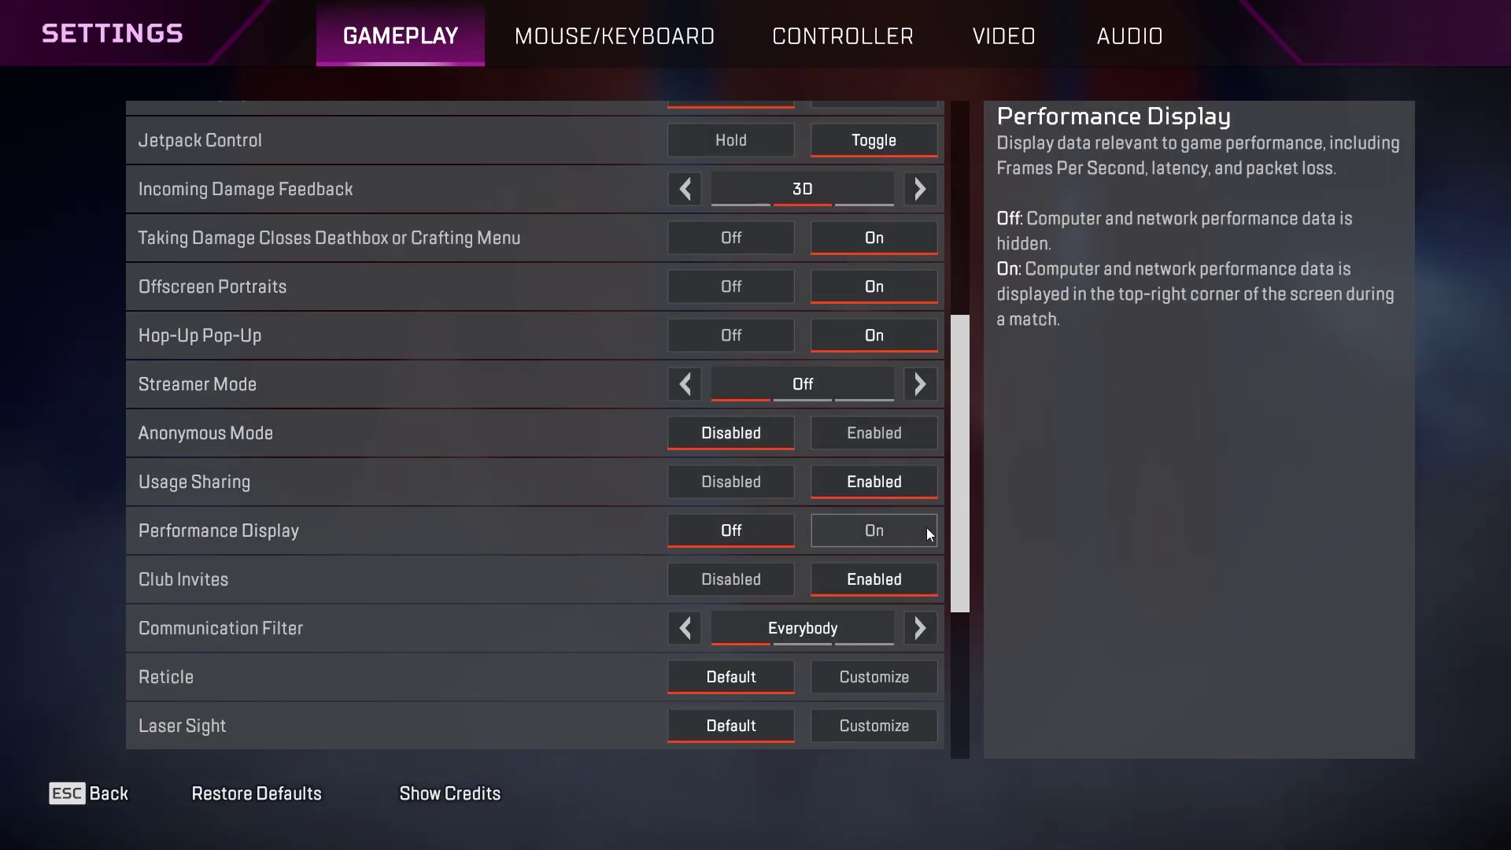
{"action": "left_click", "coordinate": [879, 535]}
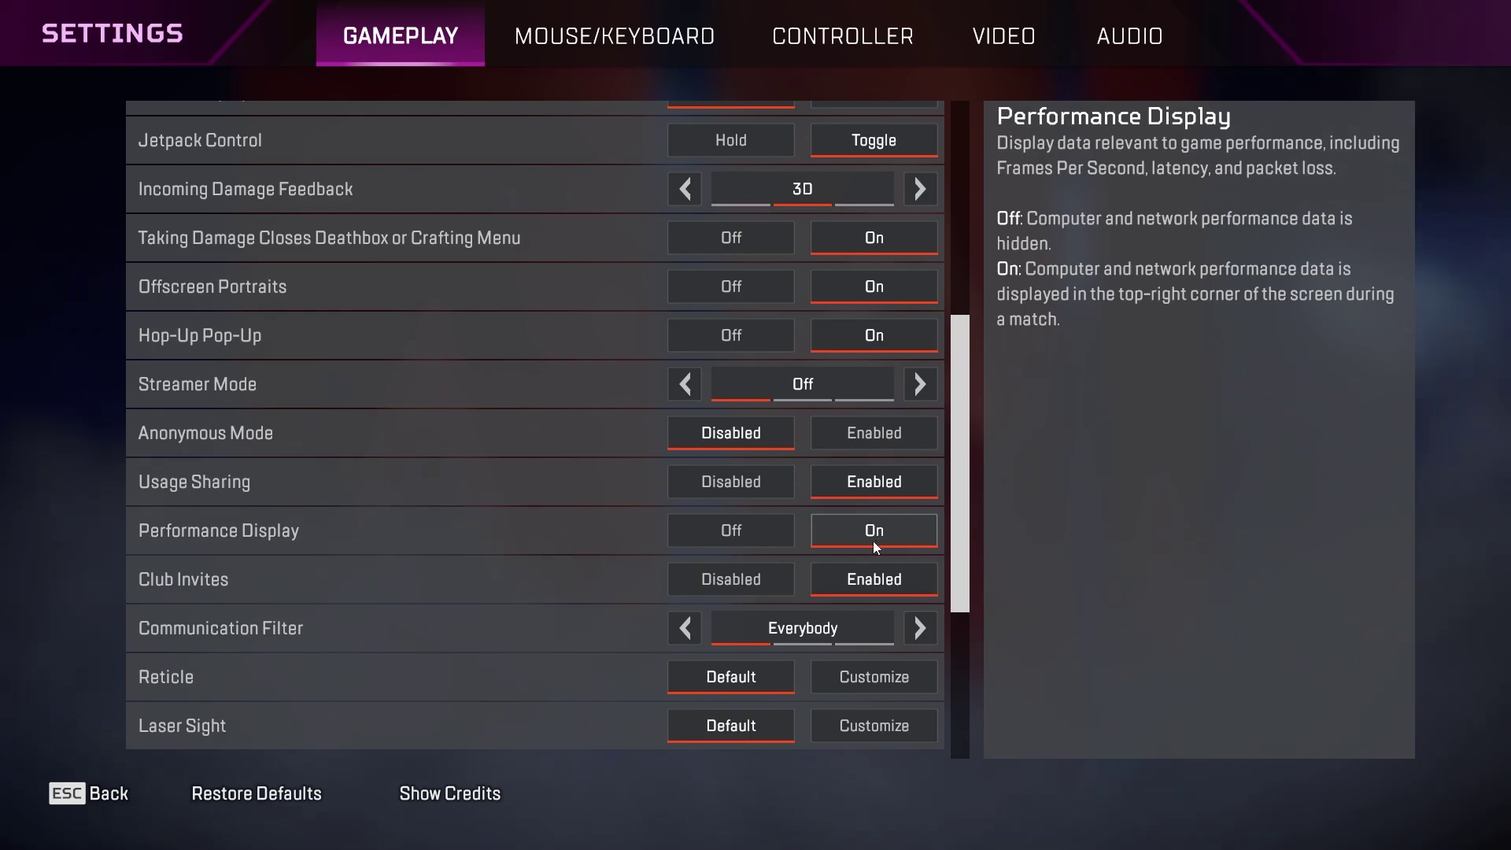
Drag the Video tab's Adaptive Resolution FPS Target slider to 0 and exit settings.
{"action": "left_click", "coordinate": [1025, 44]}
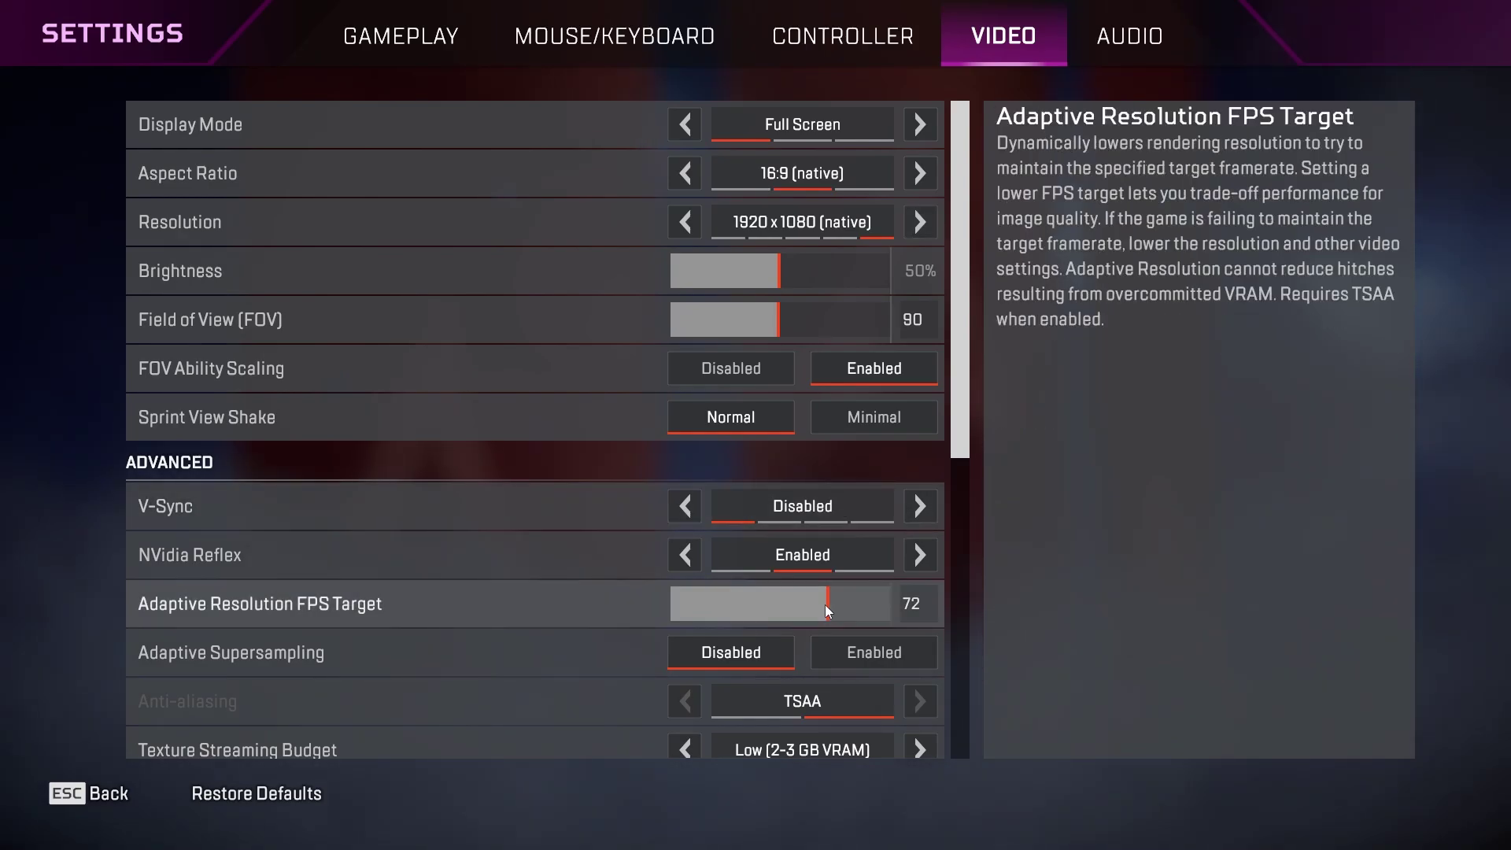
{"action": "left_click_drag", "start_coordinate": [828, 605], "coordinate": [659, 604]}
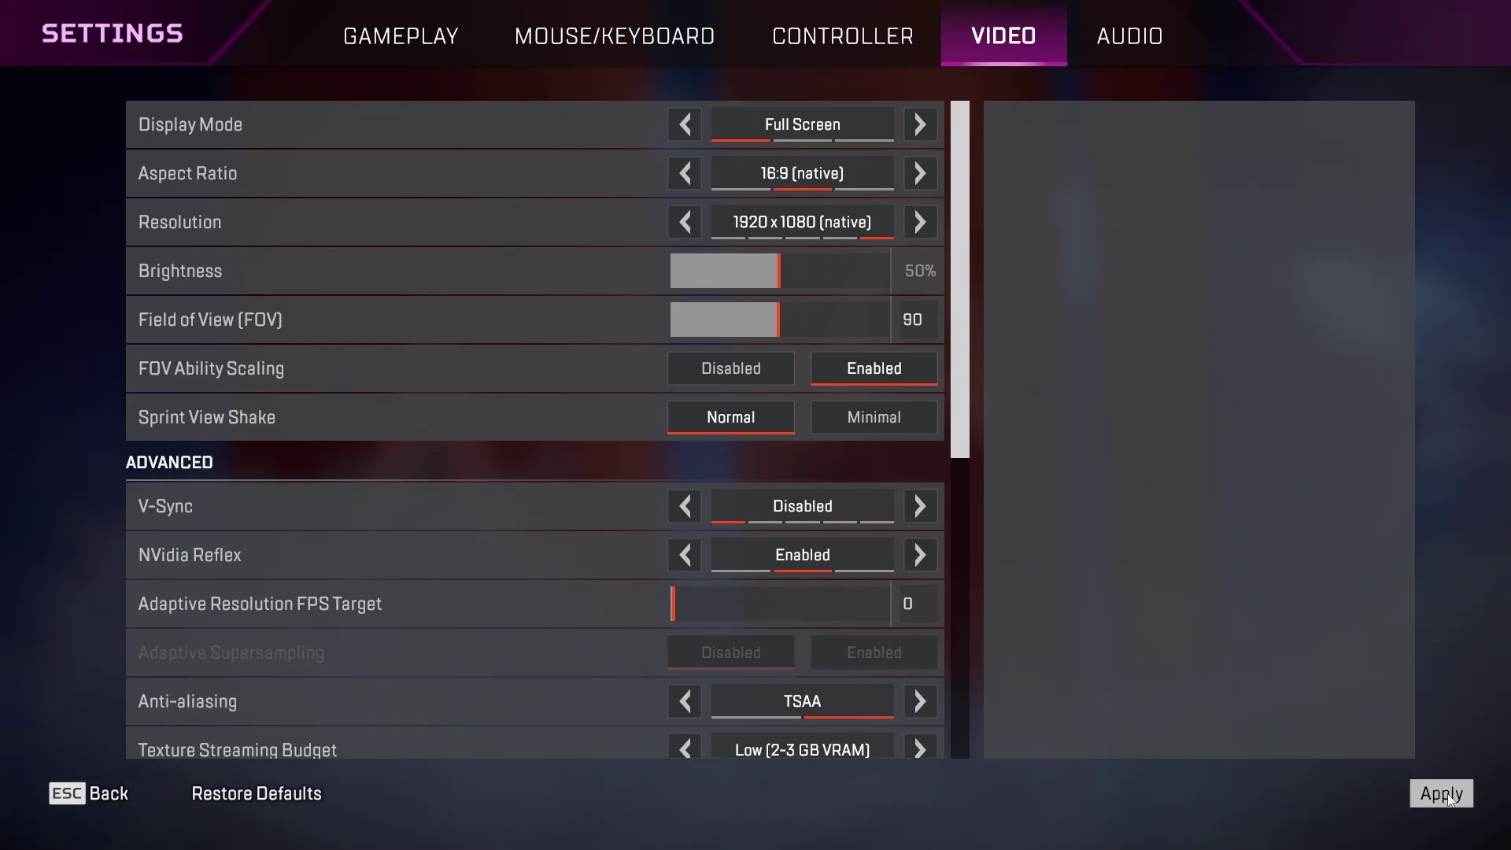
{"action": "key", "text": "Escape"}
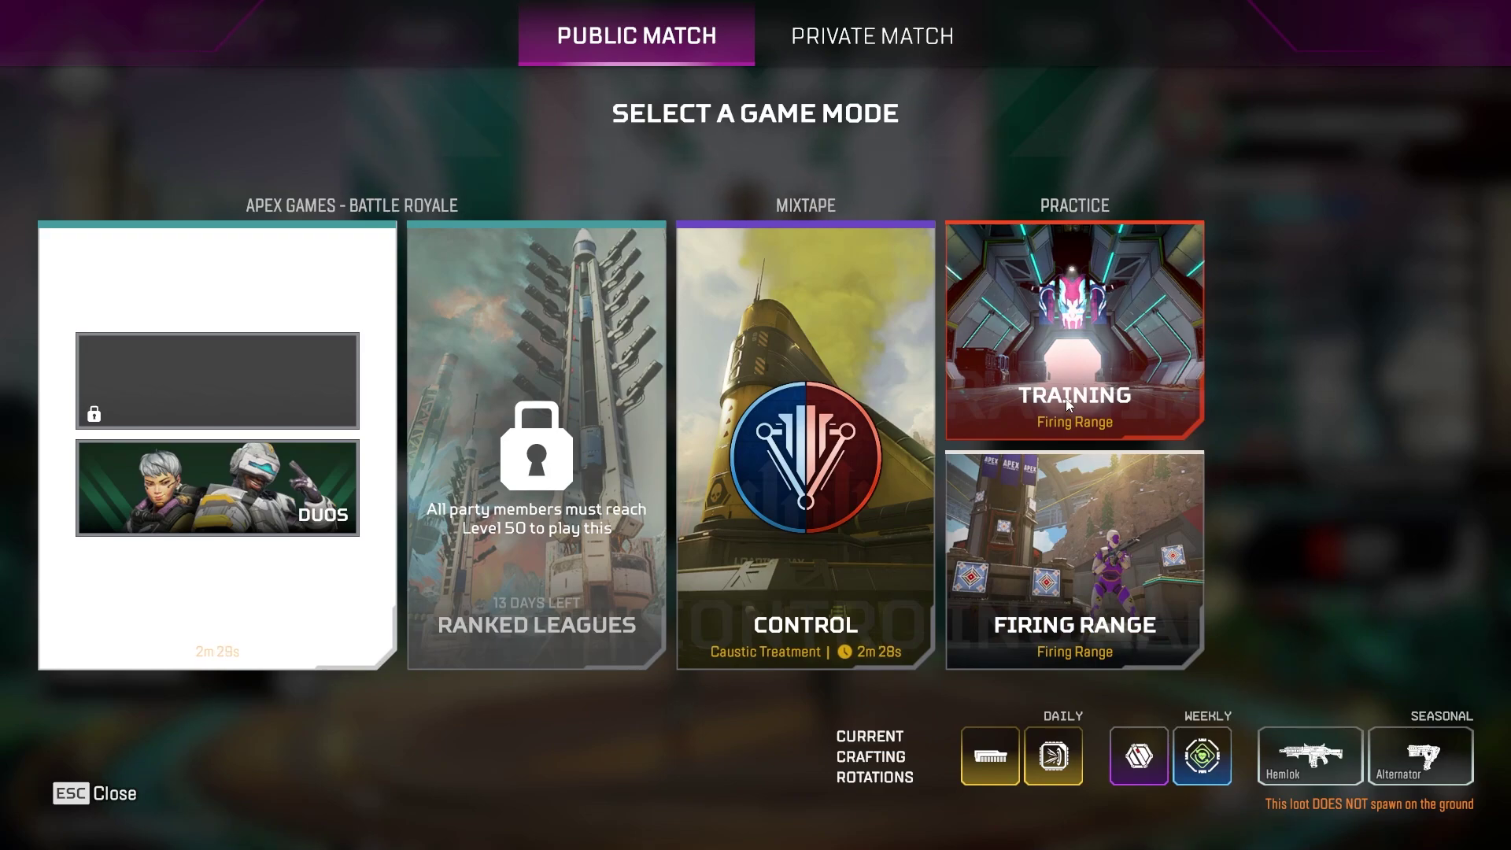
Ready up in Training mode and walk down the corridor toward the bright doorway.
{"action": "left_click", "coordinate": [1085, 364]}
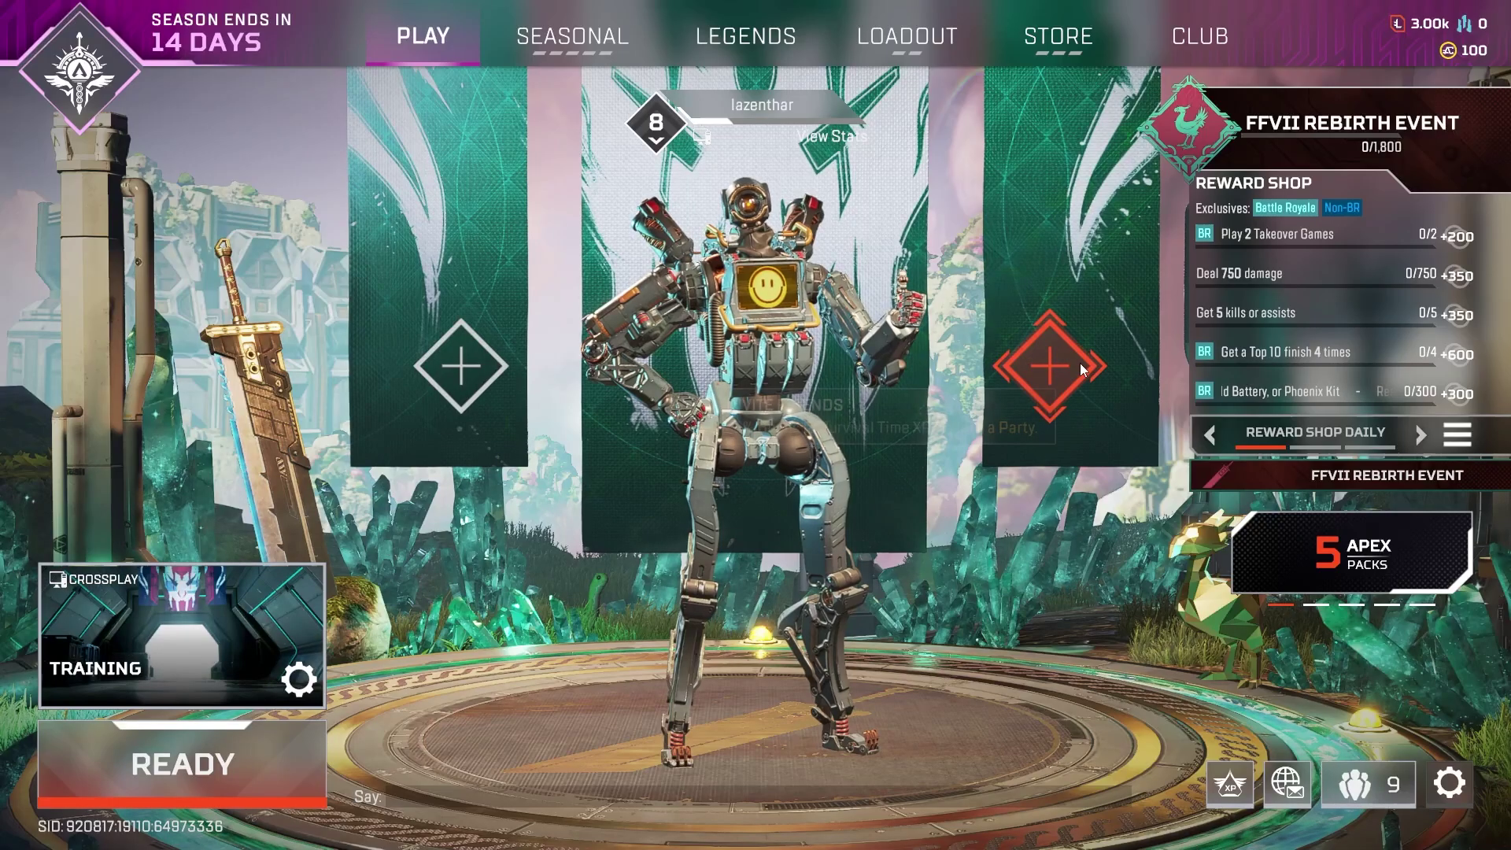
{"action": "left_click", "coordinate": [269, 772]}
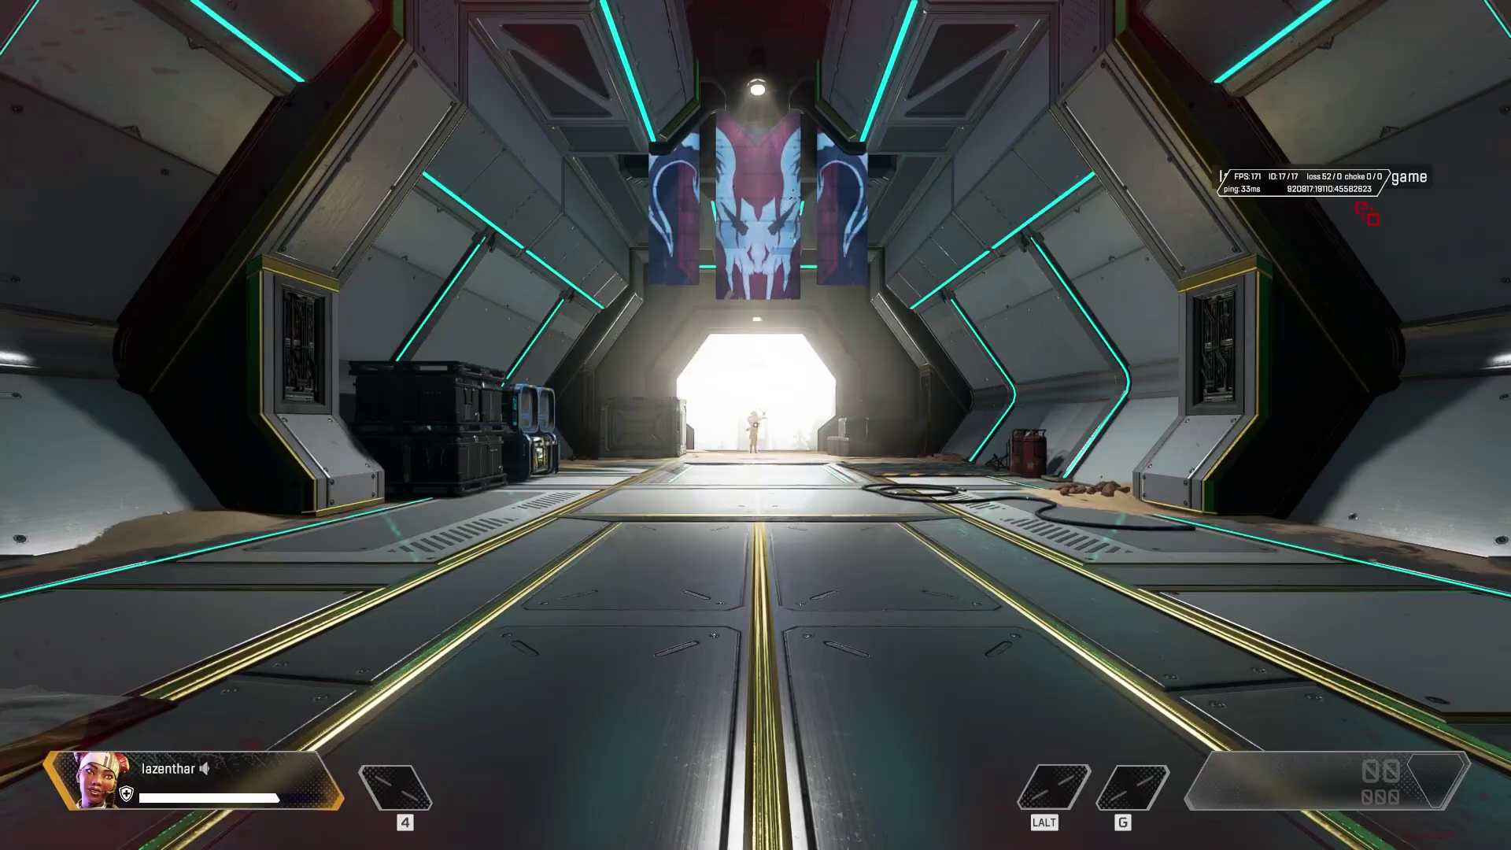
{"action": "key", "text": "w"}
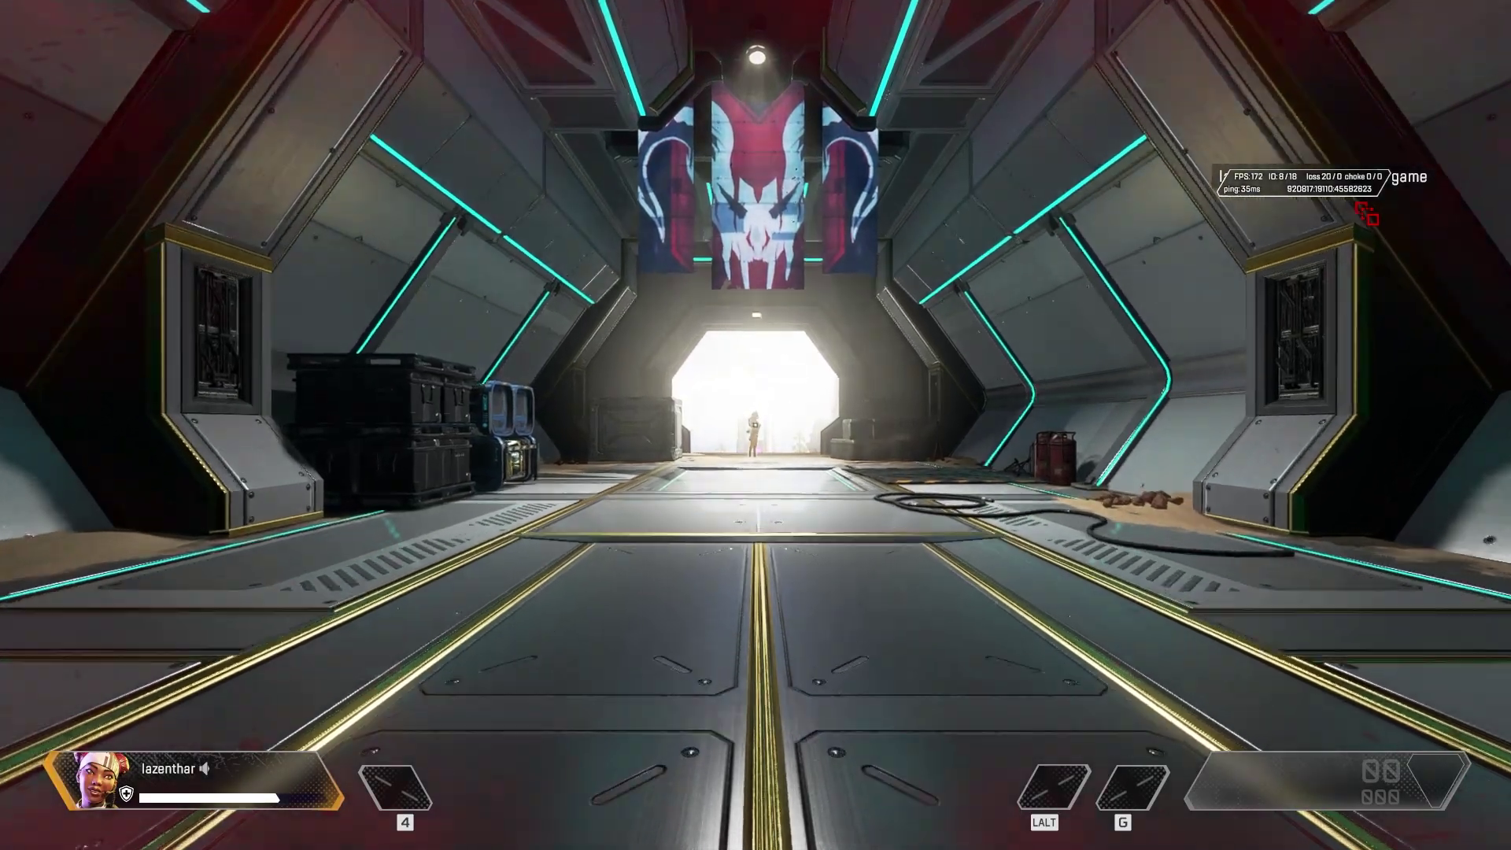
{"action": "key", "text": "w"}
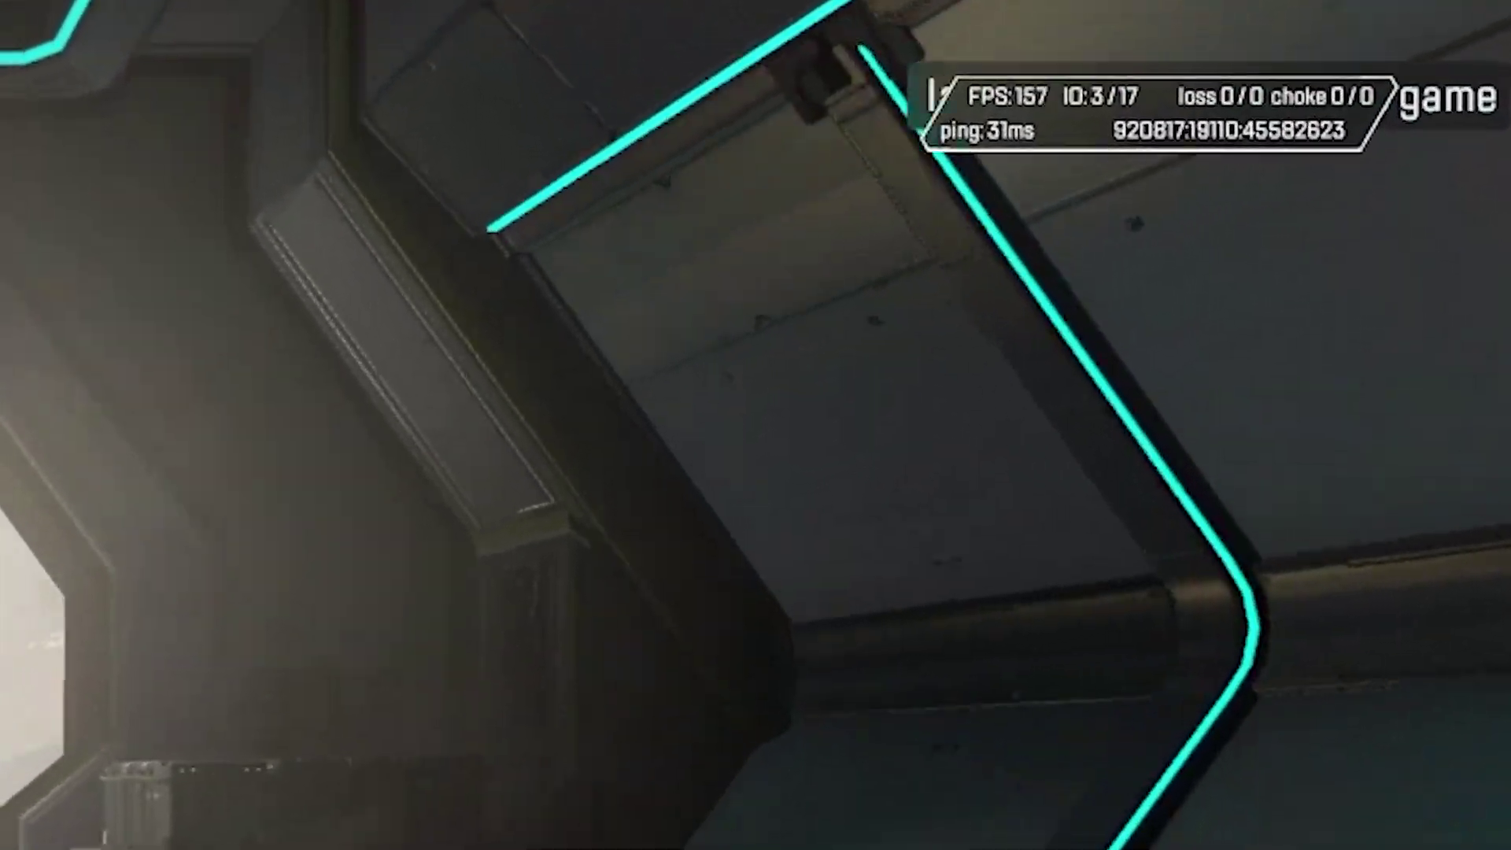
{"action": "key", "text": "w"}
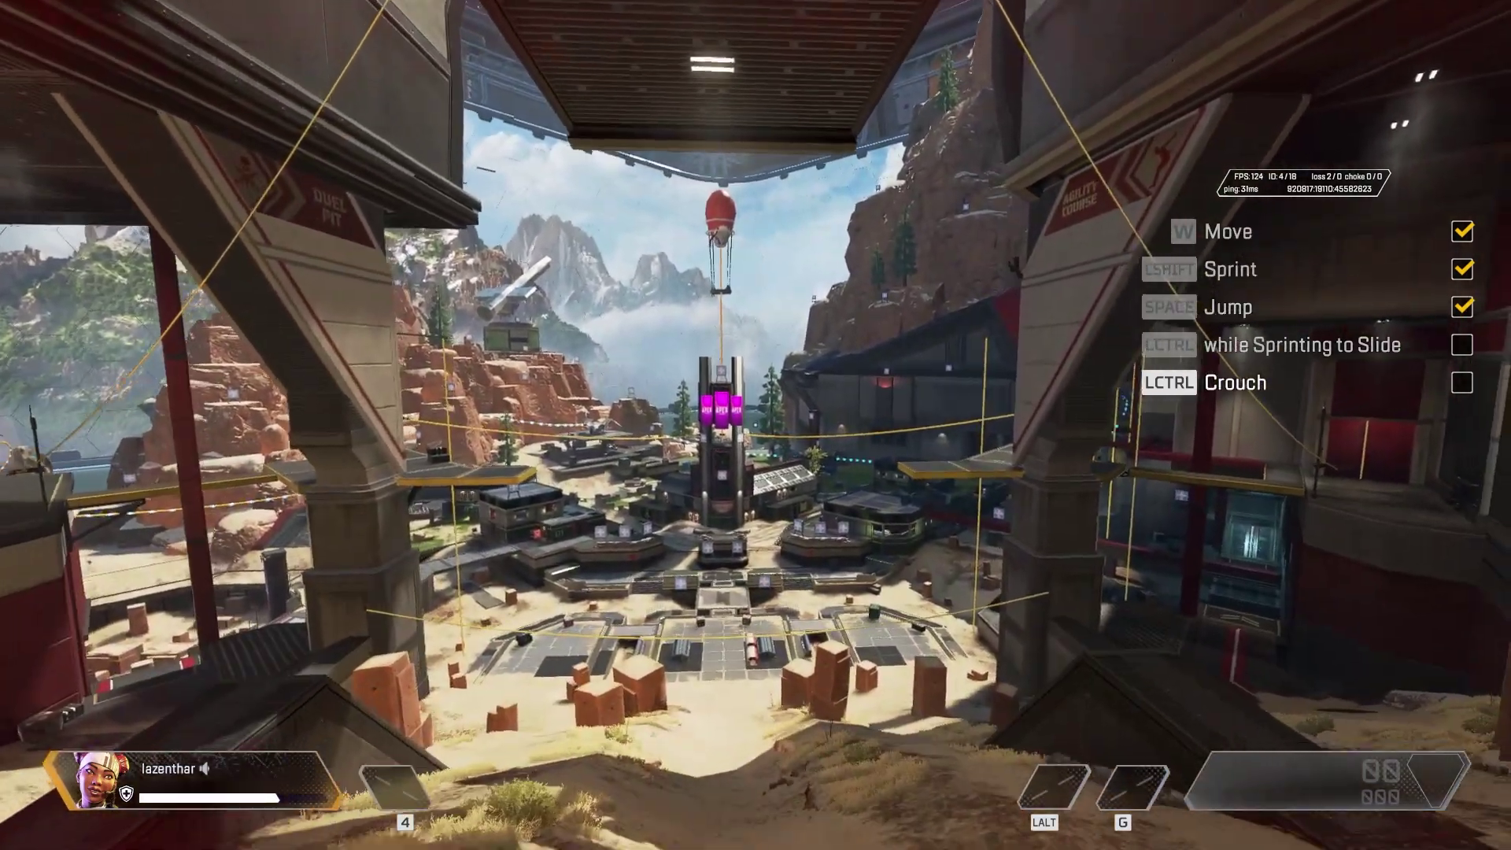
Slide down the slope and walk past the orange canister toward the red building.
{"action": "key", "text": "ctrl"}
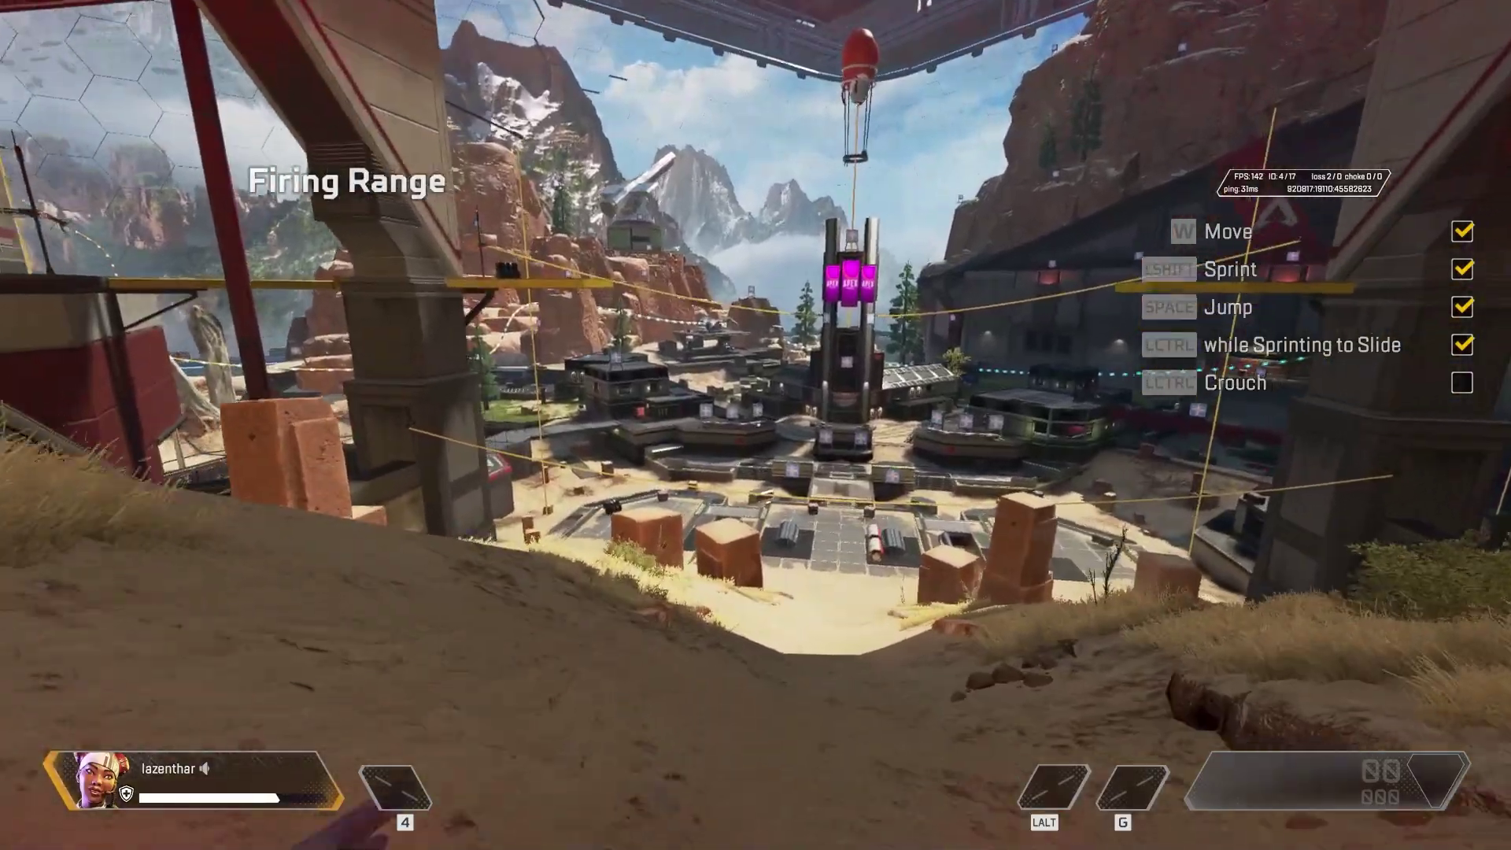
{"action": "key", "text": "w"}
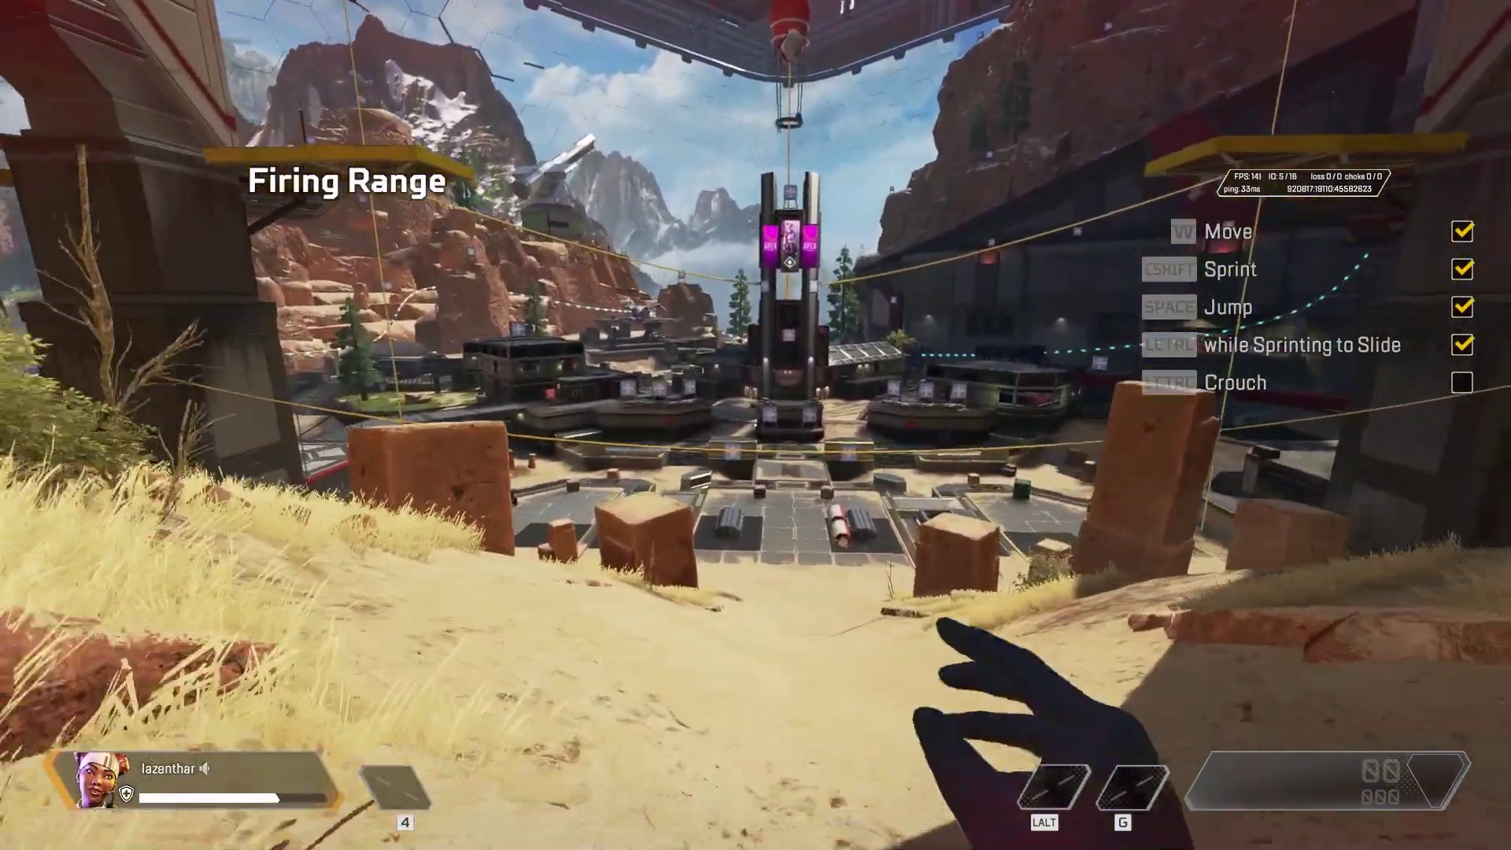
{"action": "key", "text": "w"}
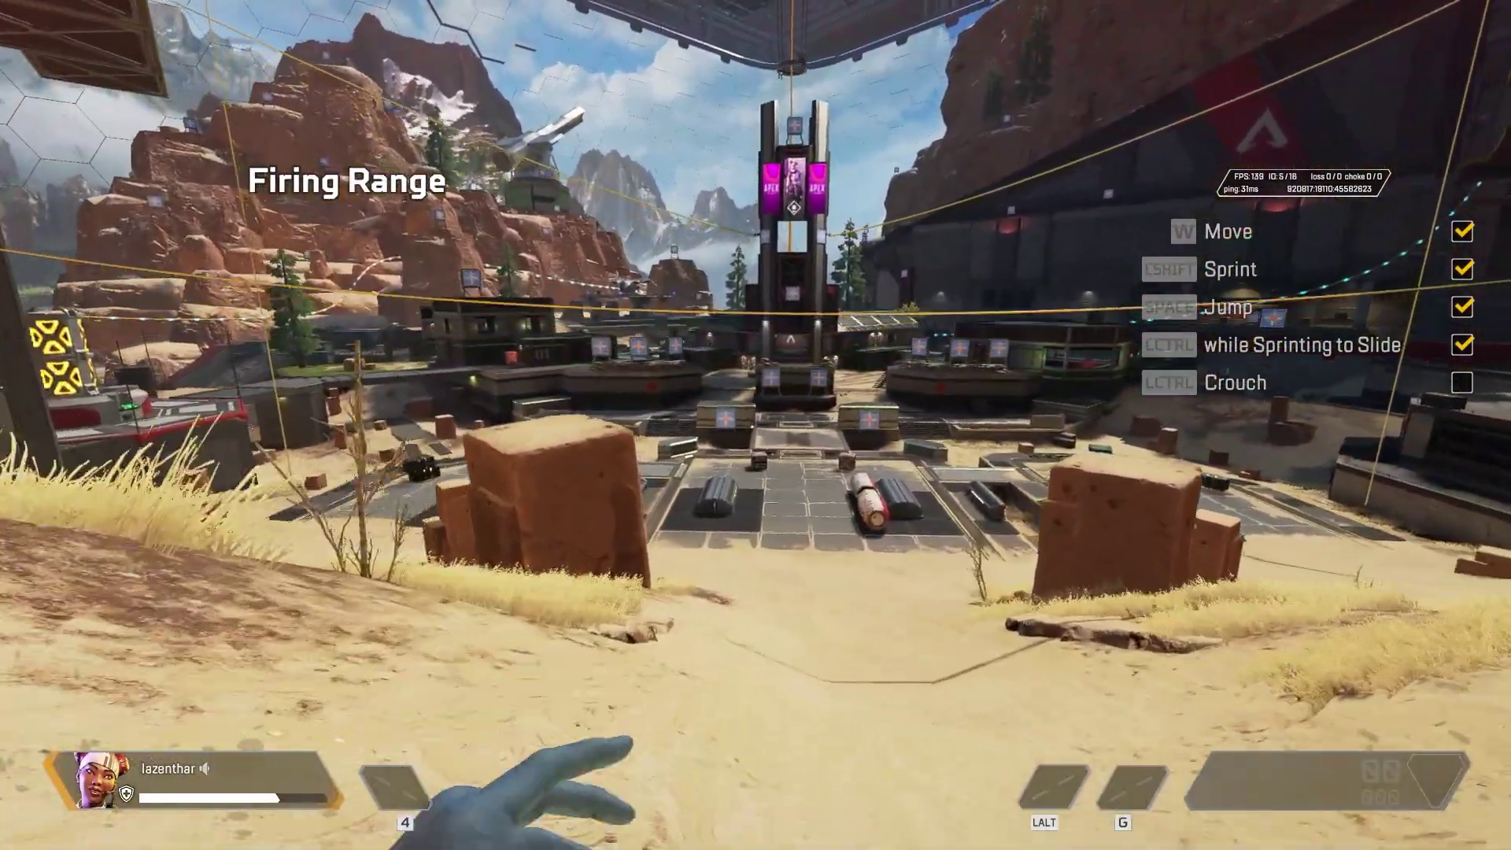
{"action": "key", "text": "w"}
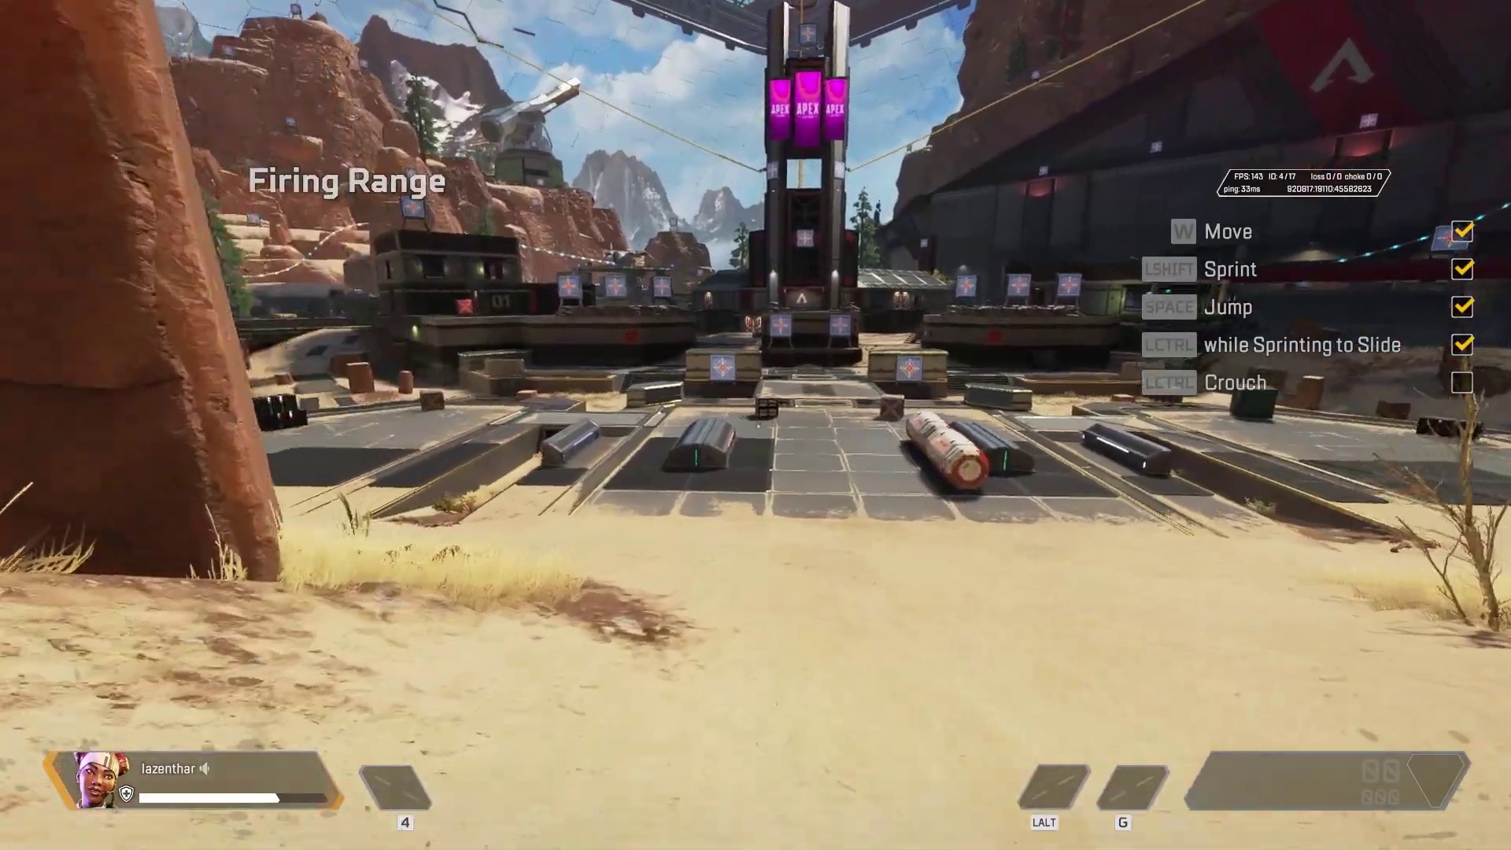
{"action": "key", "text": "w"}
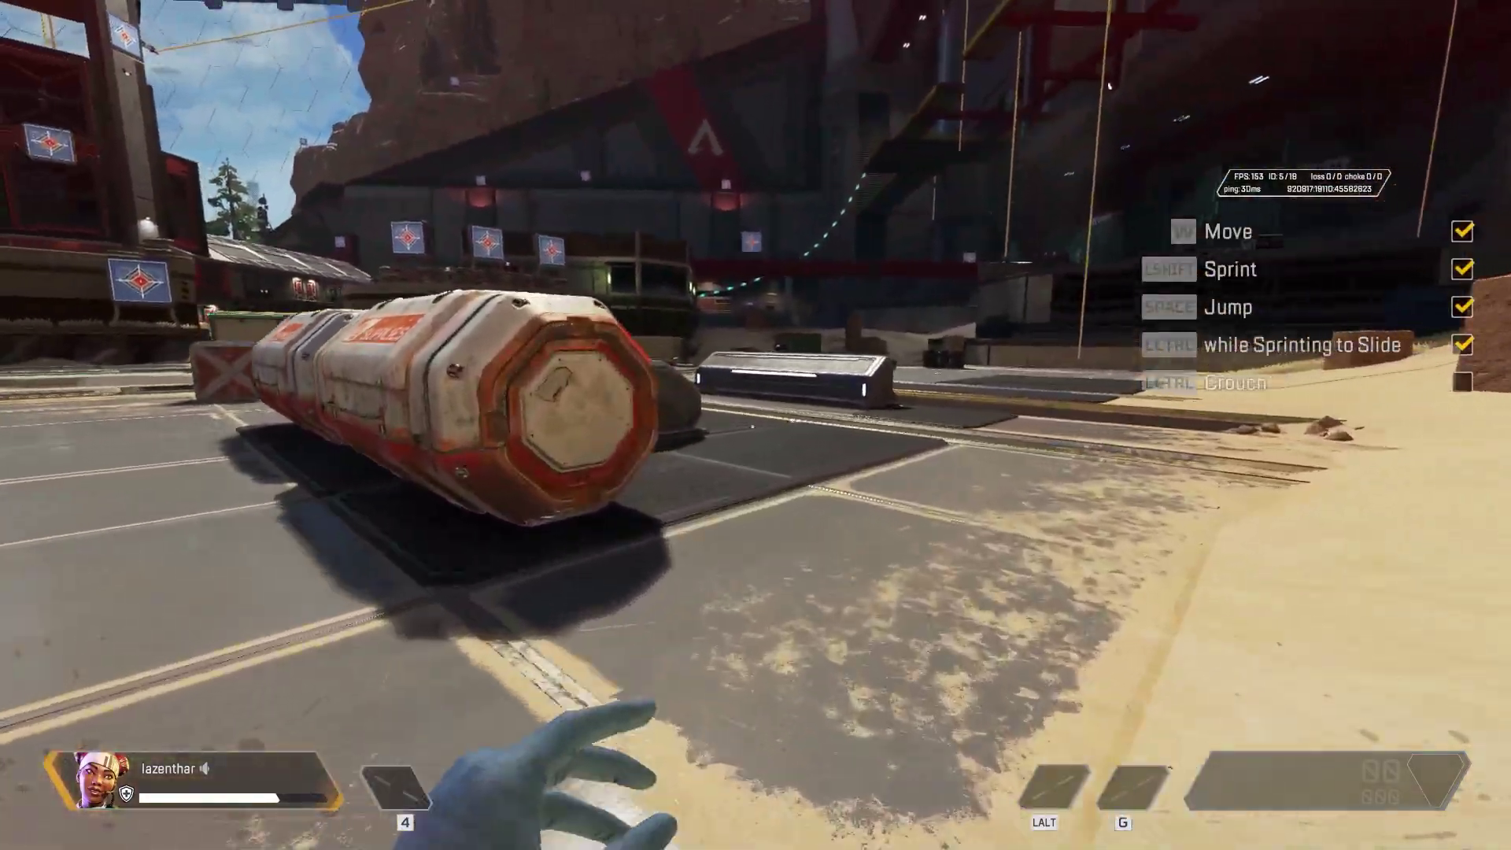
{"action": "key", "text": "w"}
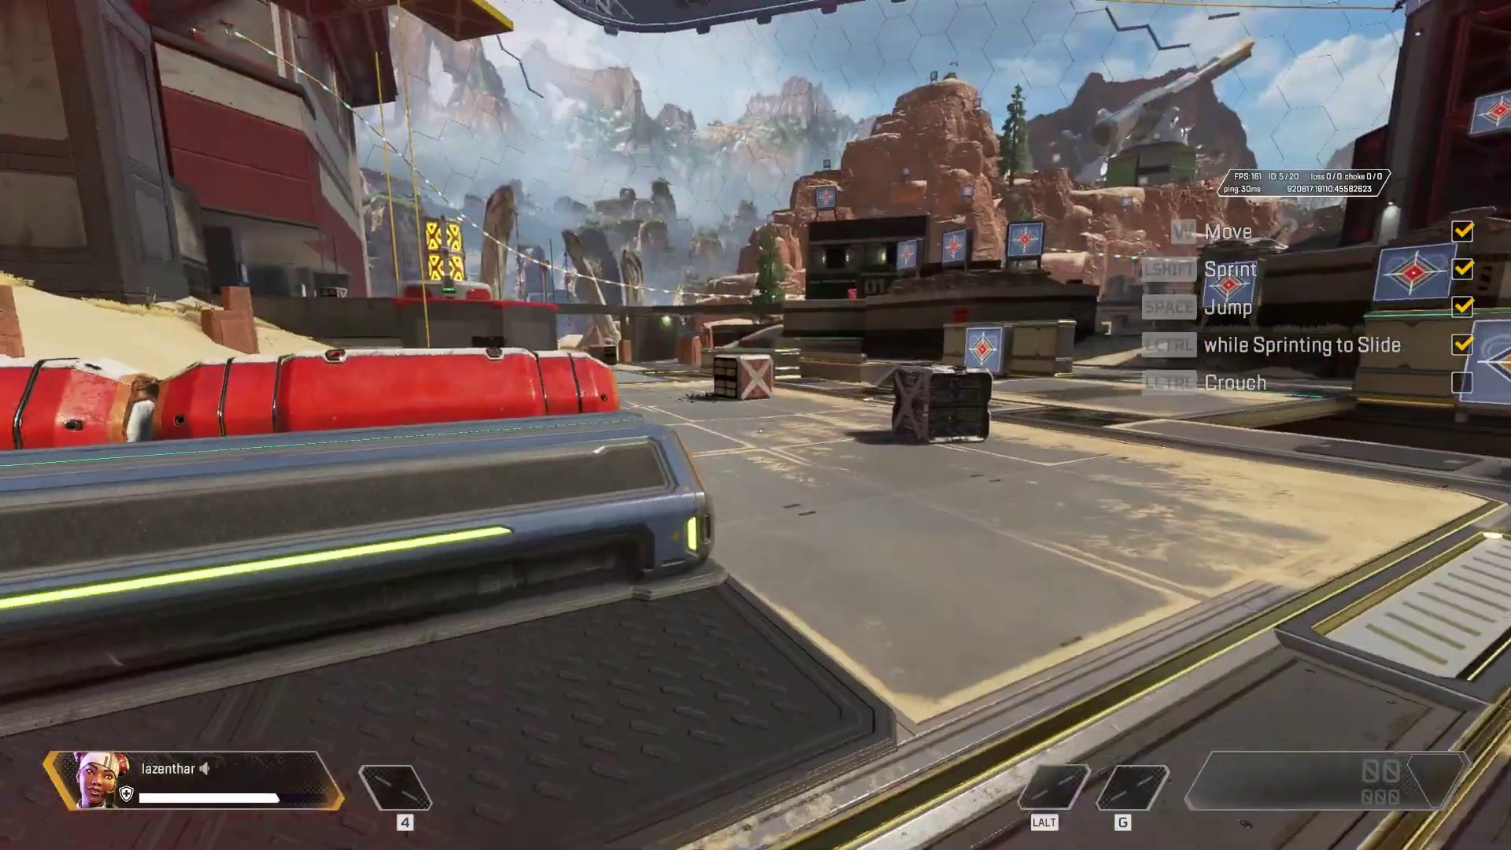
{"action": "key", "text": "w"}
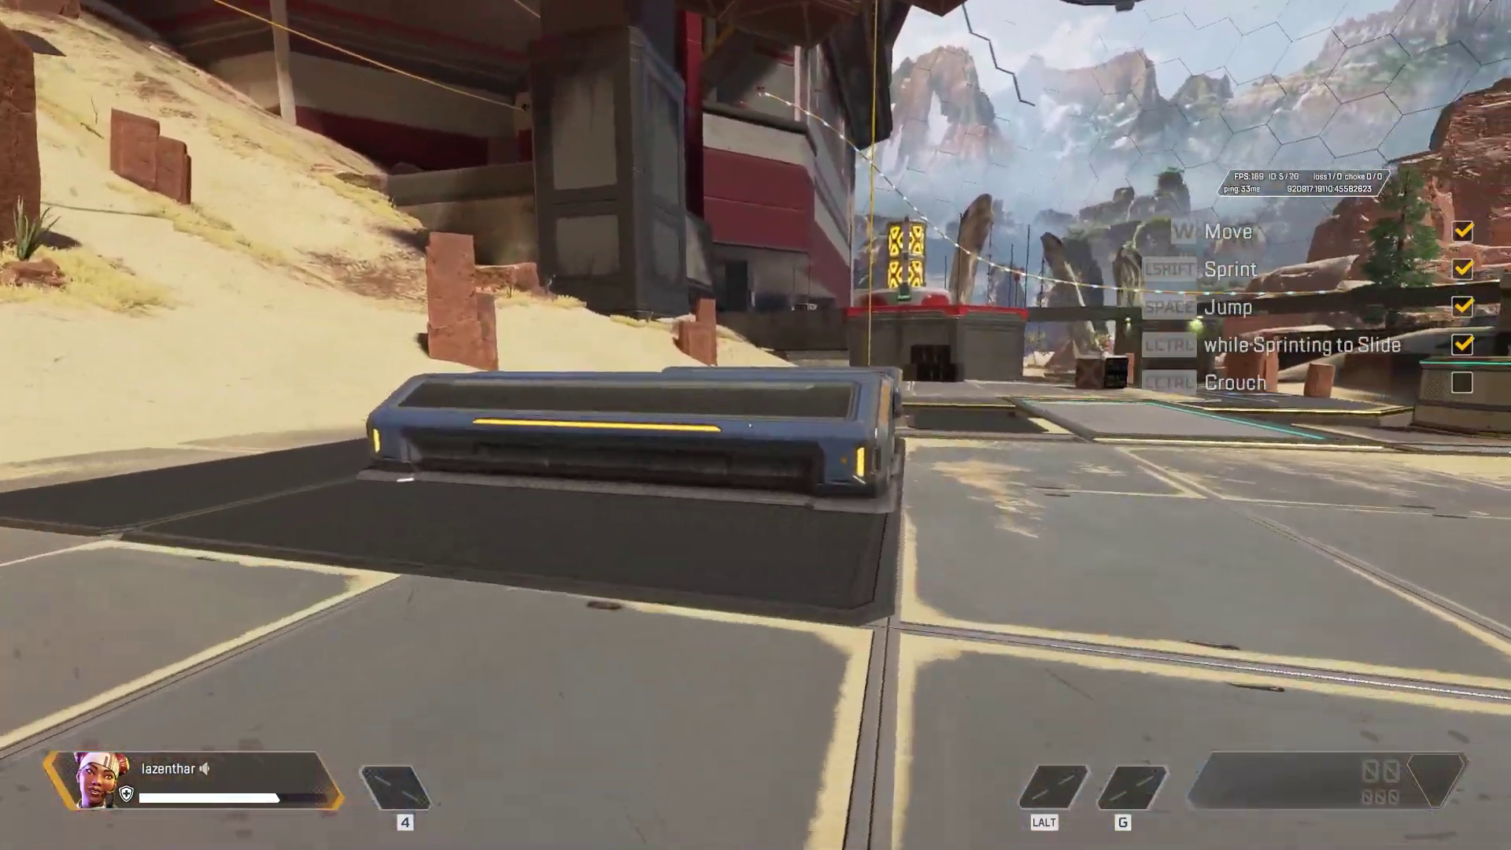